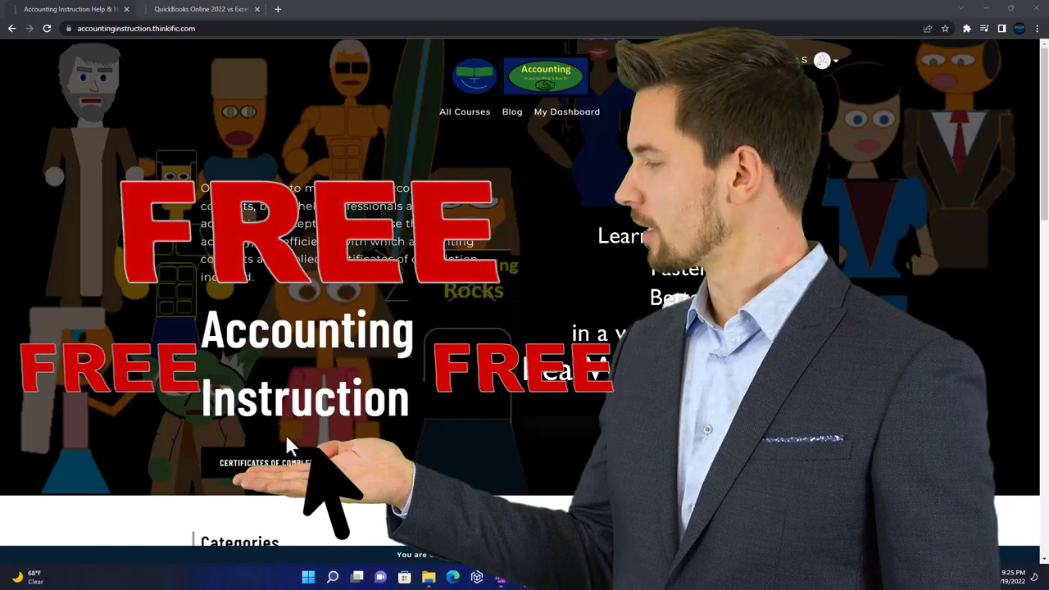
Switch to the QuickBooks Online 2022 lesson tab and expand the OneNote - Getting Started lesson list
scroll(144, 448, down, 6)
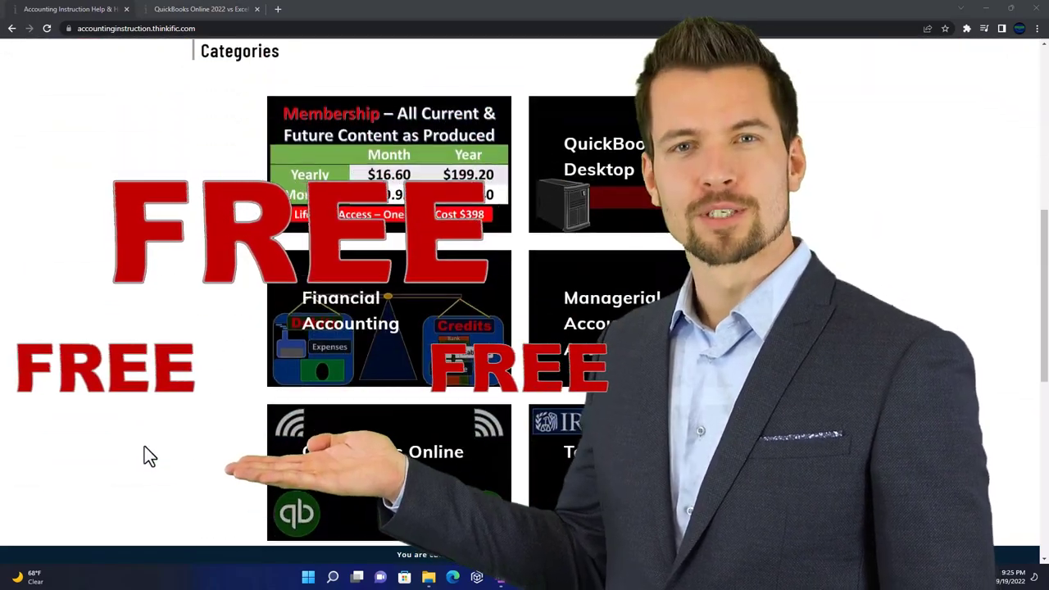
scroll(144, 448, down, 4)
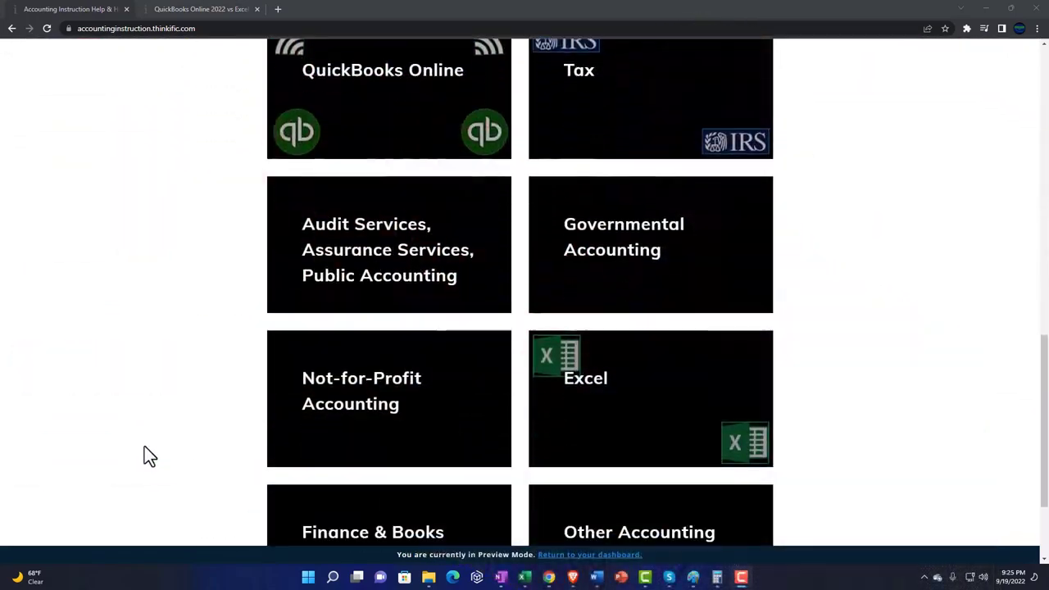
scroll(147, 455, down, 2)
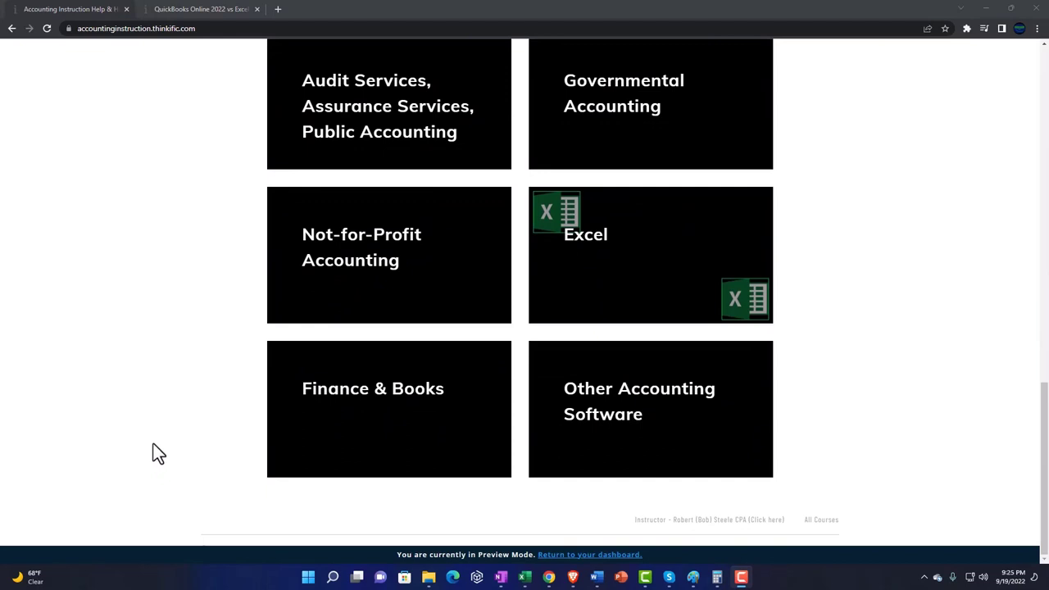
click(186, 12)
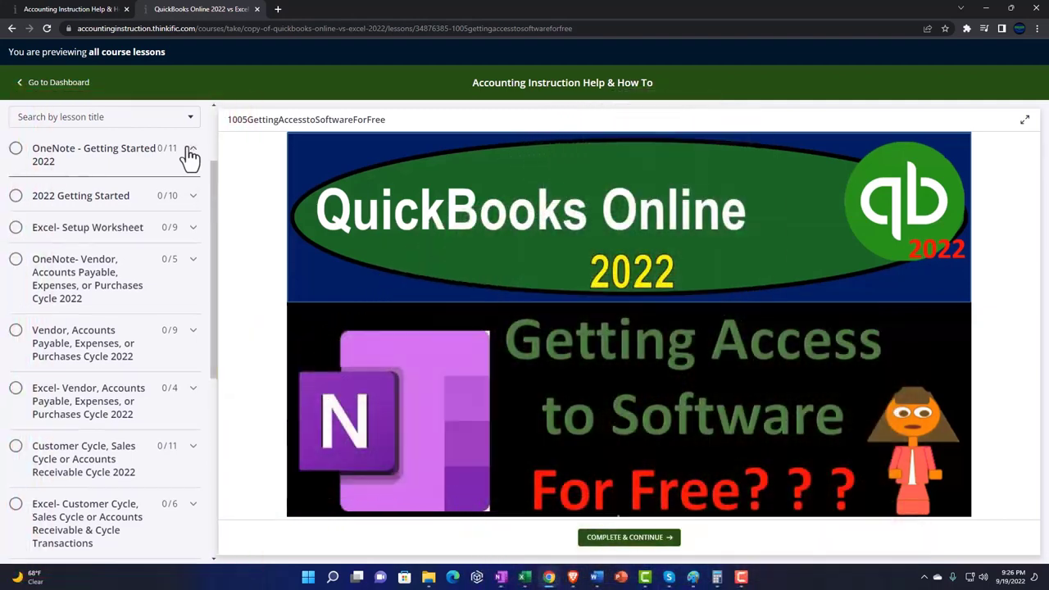
click(190, 155)
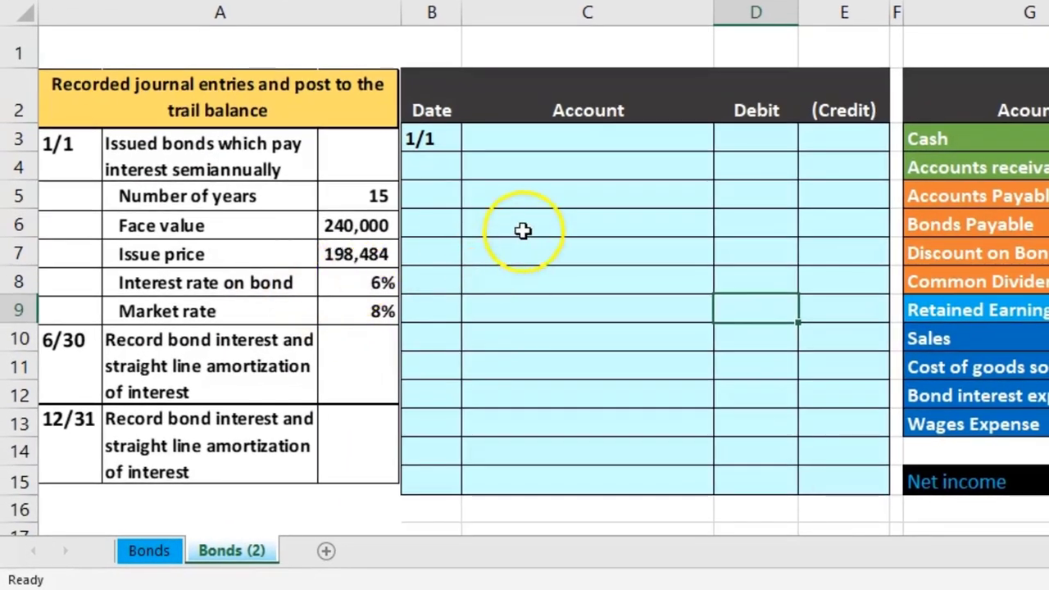
click(523, 230)
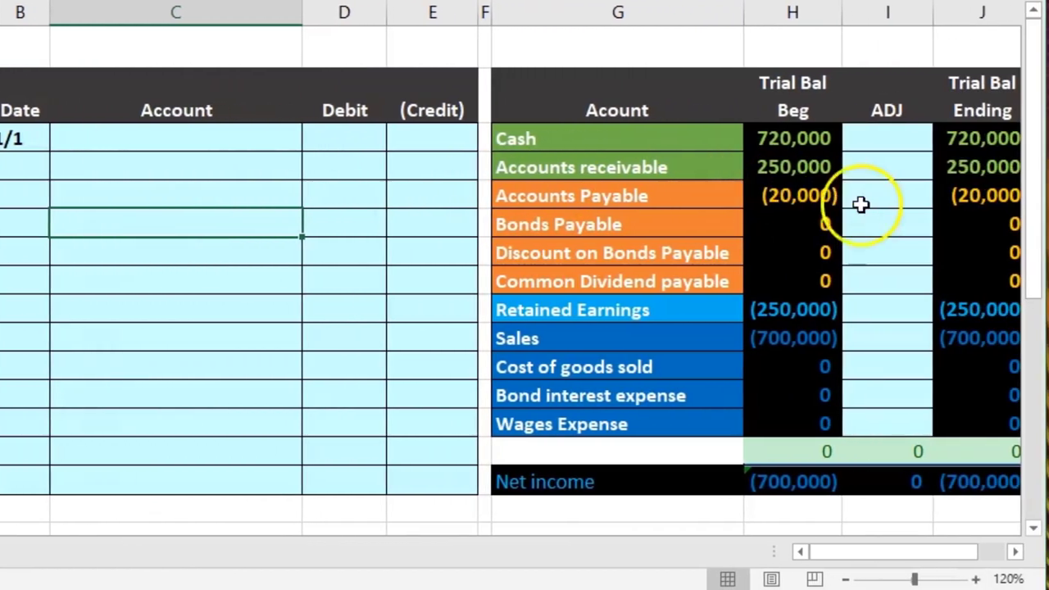
click(893, 198)
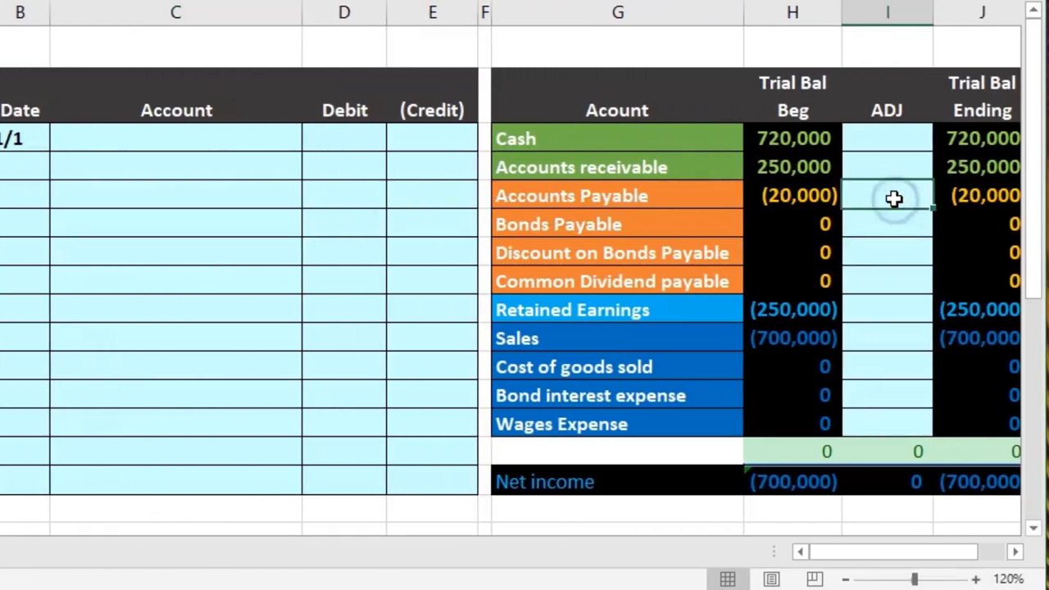
click(691, 143)
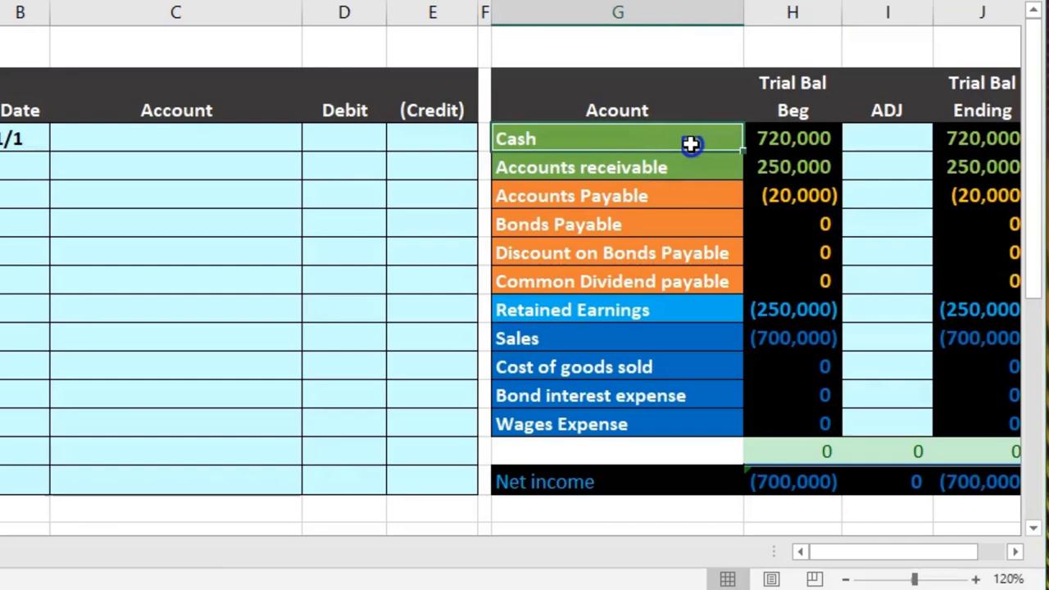
drag(691, 144, 668, 333)
click(650, 166)
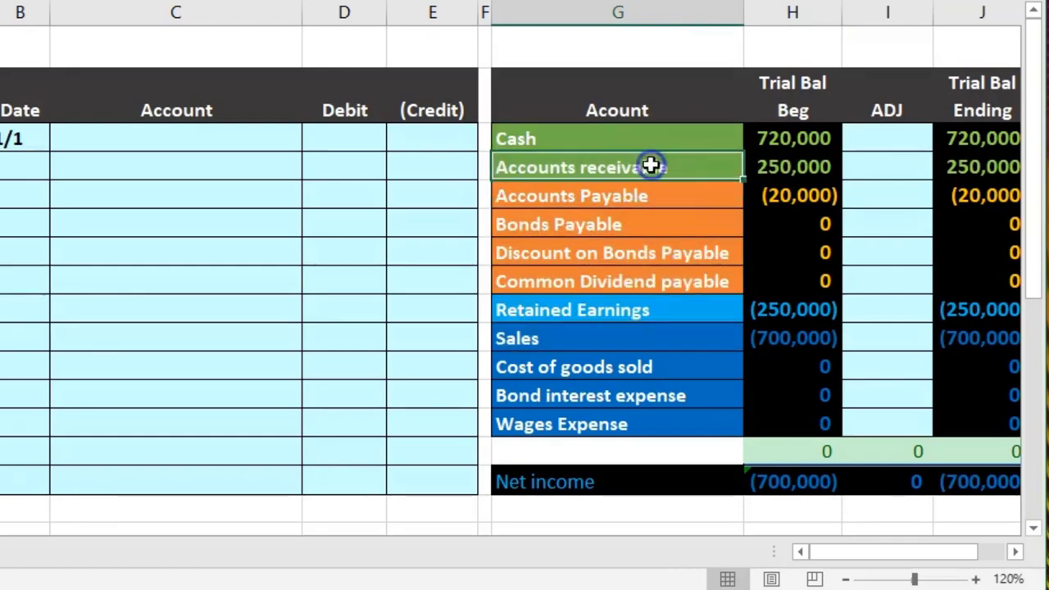
click(644, 205)
click(625, 302)
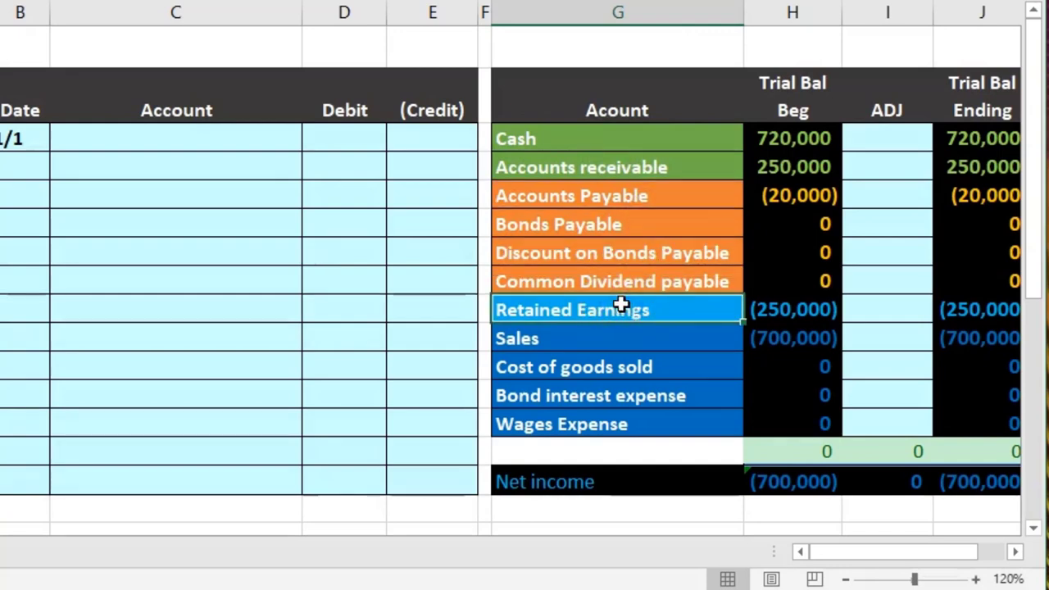
drag(601, 339, 602, 423)
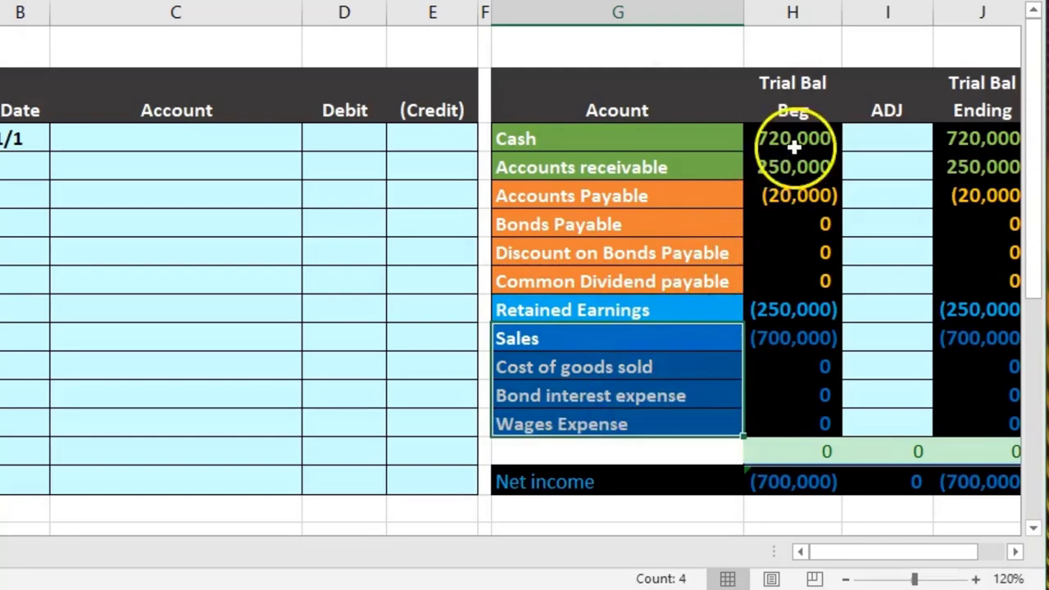
drag(794, 146, 801, 164)
click(805, 190)
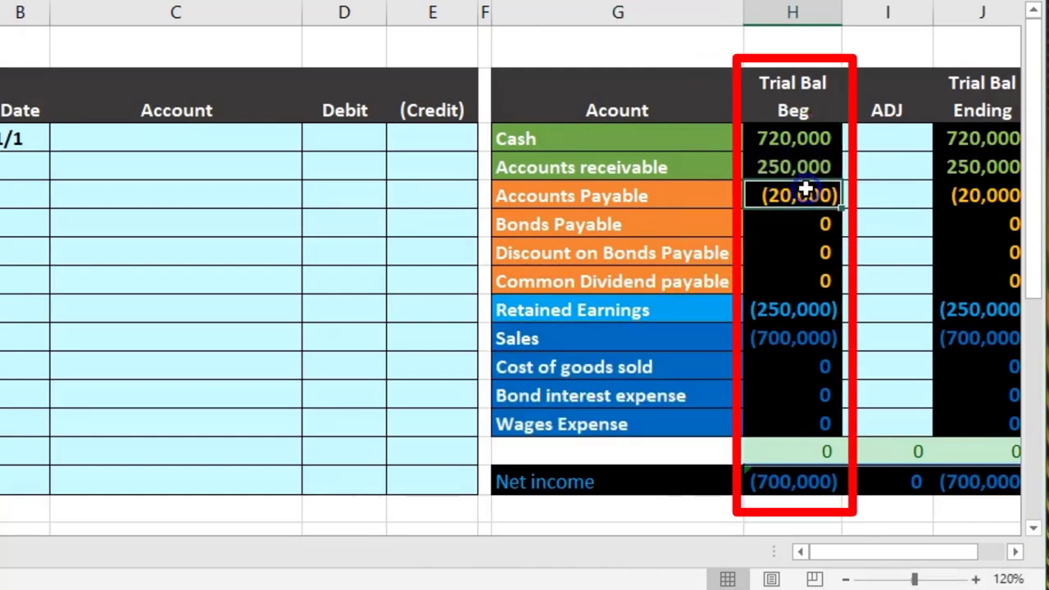
double_click(794, 445)
key(Return)
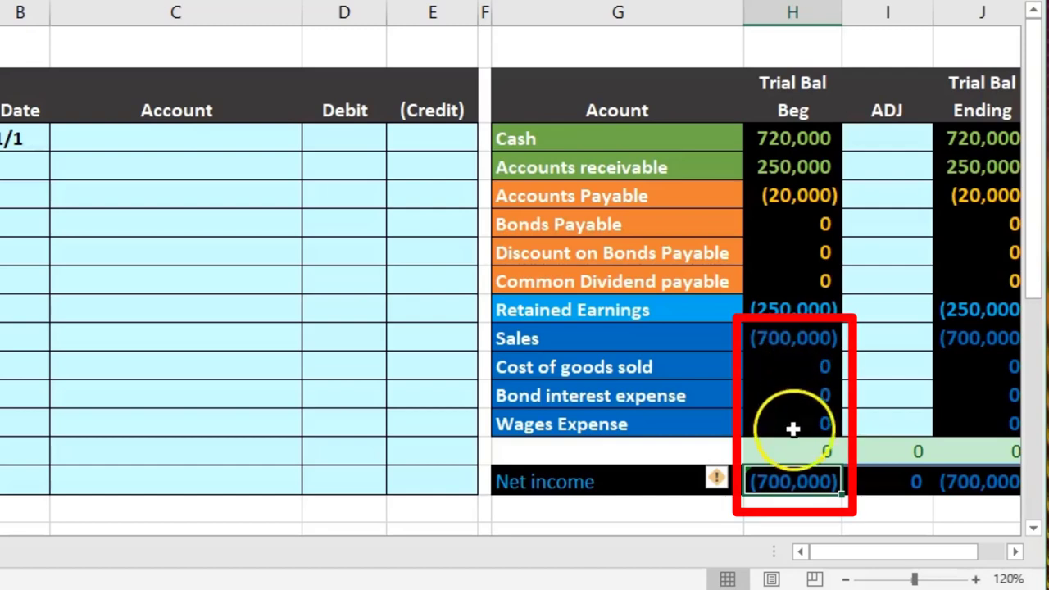
double_click(795, 485)
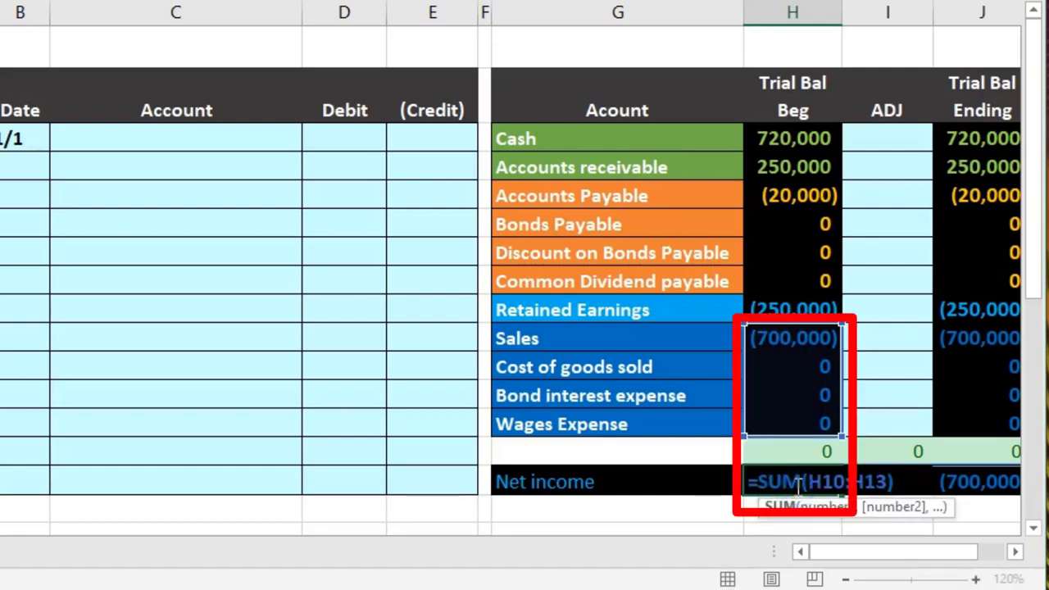
key(Return)
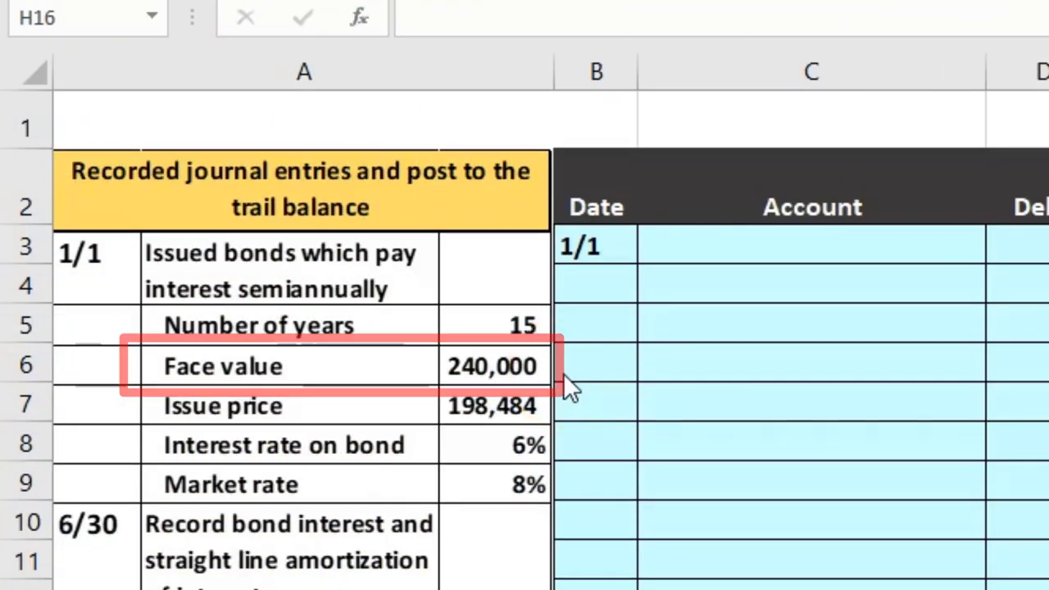
click(598, 387)
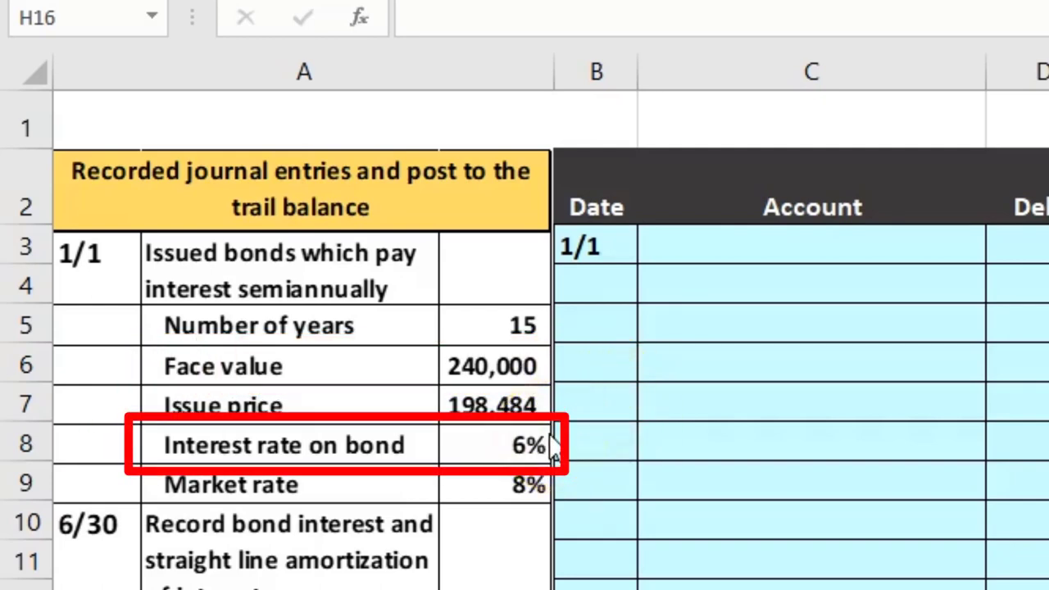
click(595, 405)
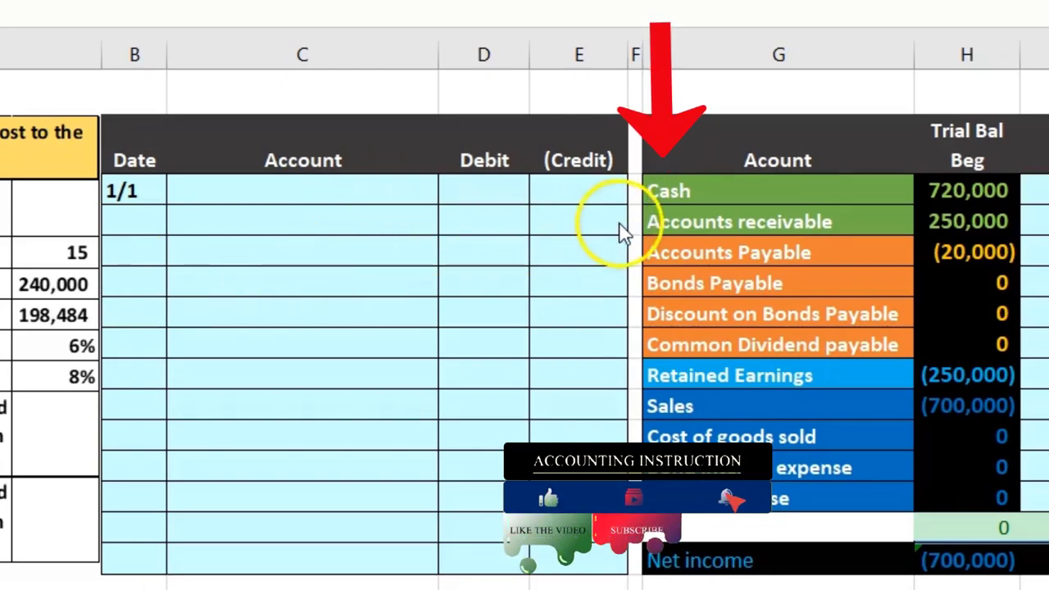
Paste Cash as a value into the 1/1 entry's account cell and debit it 198,484
click(726, 190)
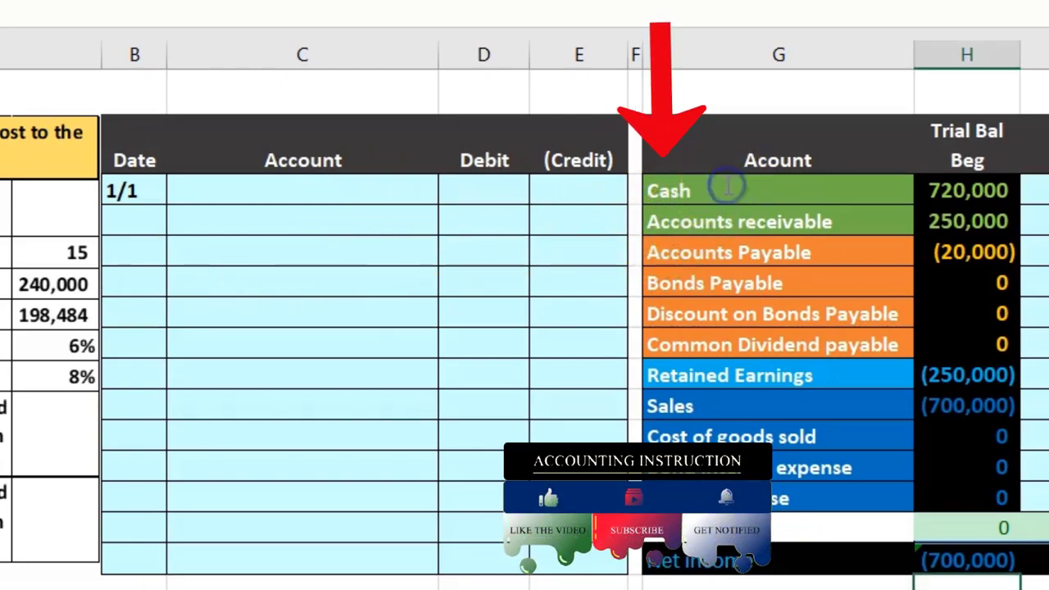
click(727, 187)
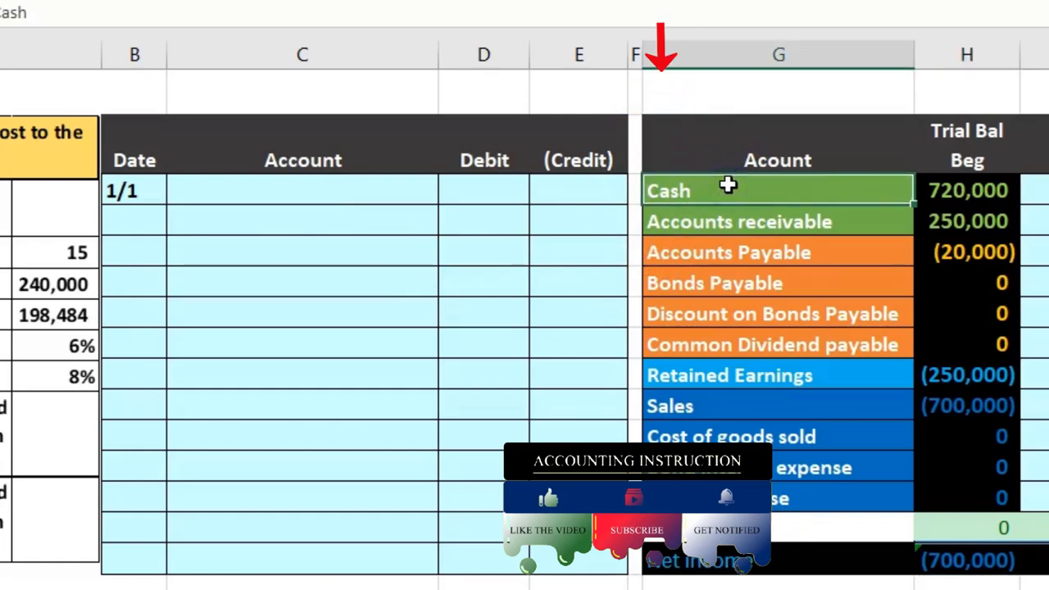
click(887, 188)
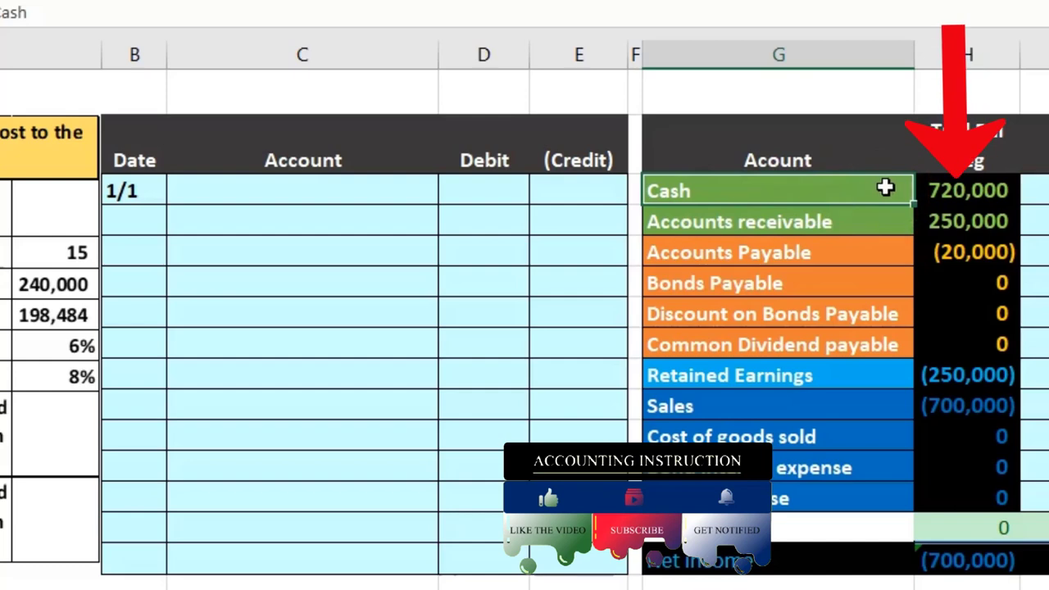
right_click(889, 190)
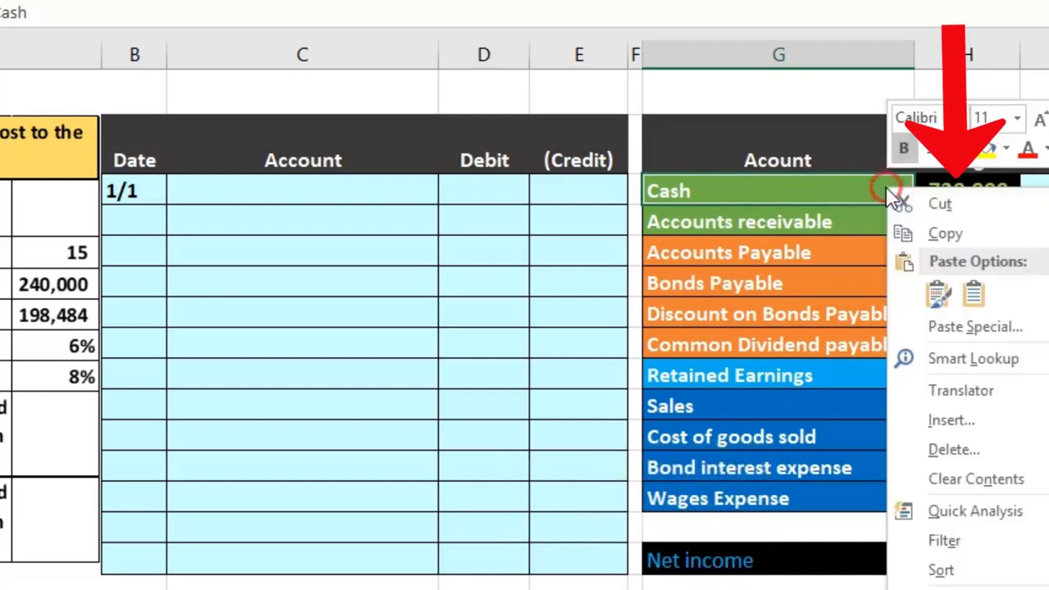
click(903, 232)
click(358, 190)
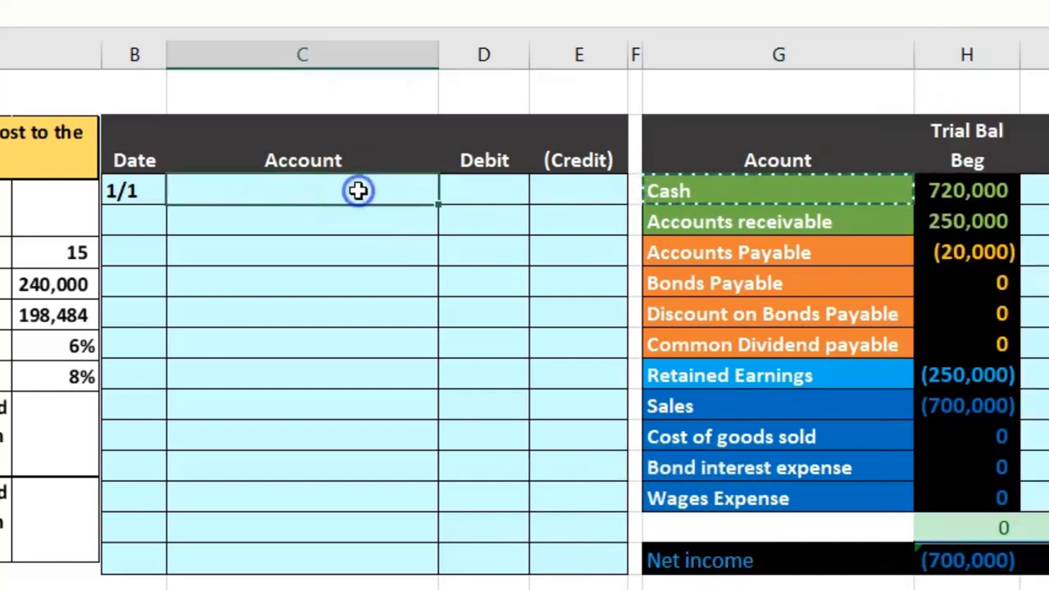
right_click(358, 190)
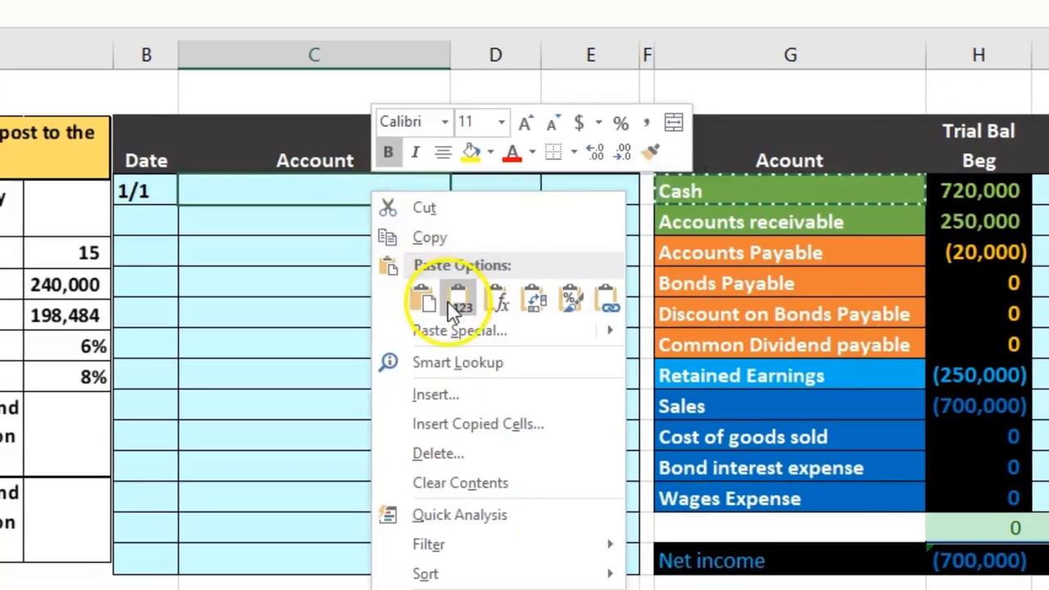
click(457, 300)
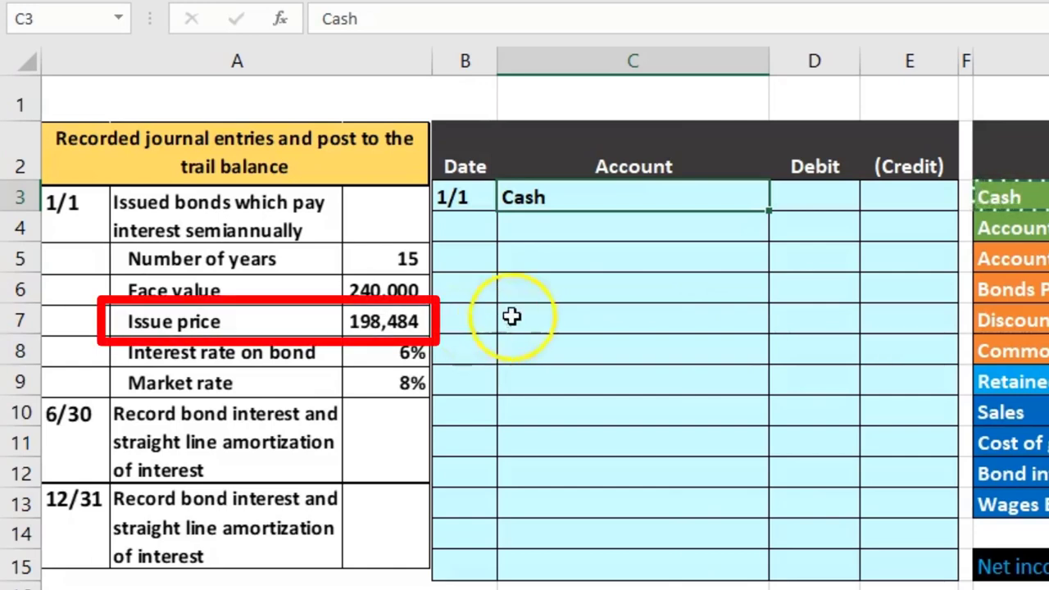
click(817, 199)
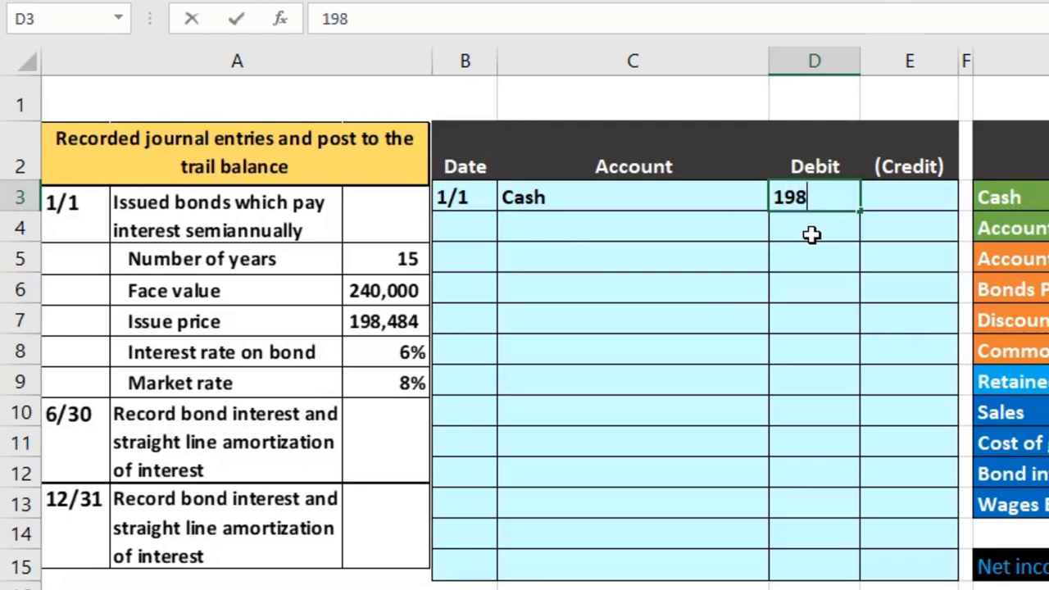
key(Return)
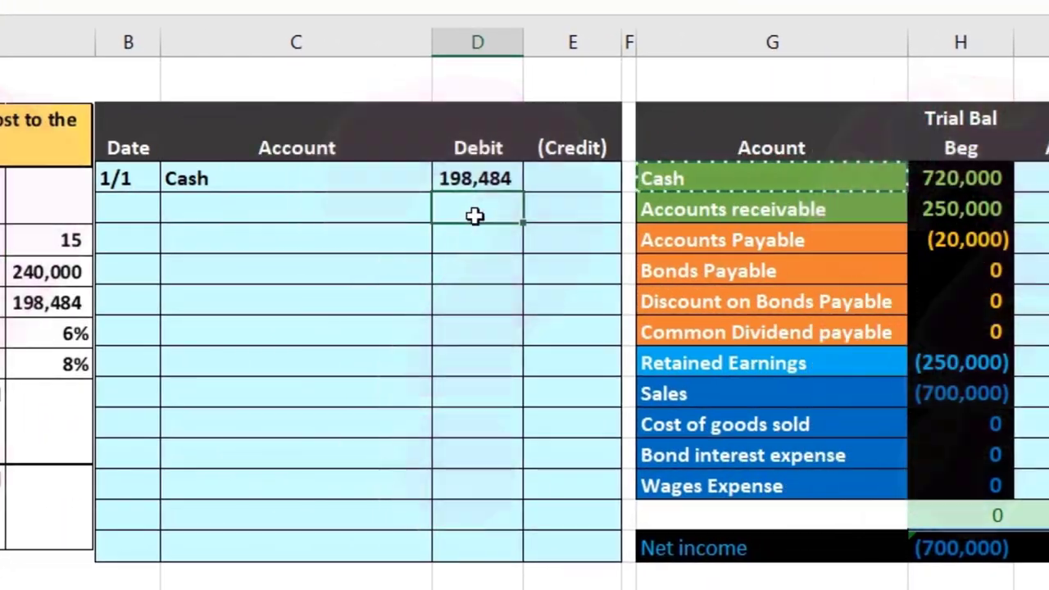
Paste Bonds Payable as a value into the second journal line and indent it as the credit account
click(701, 268)
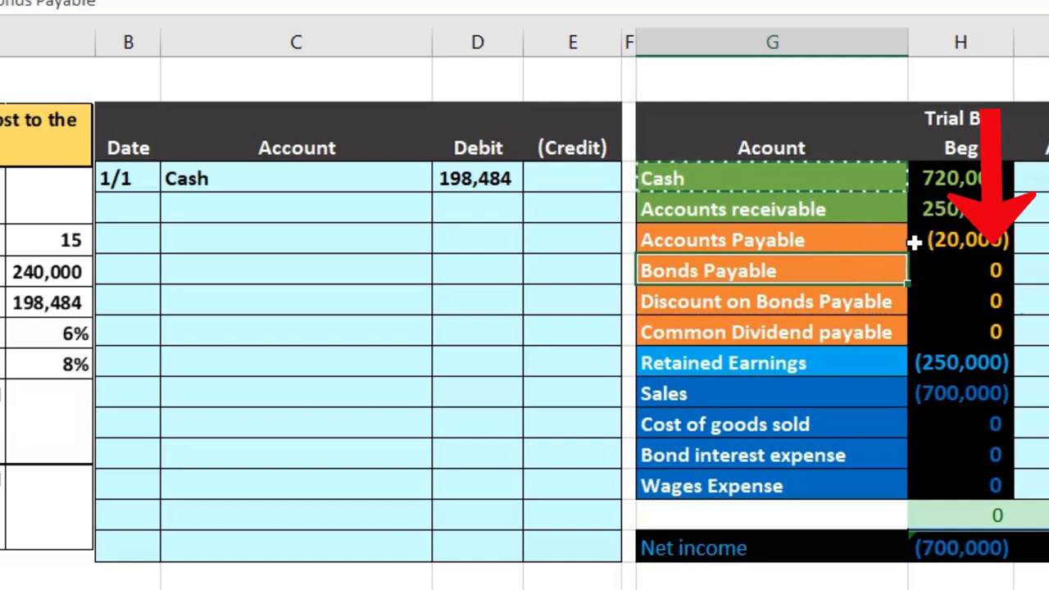
click(870, 275)
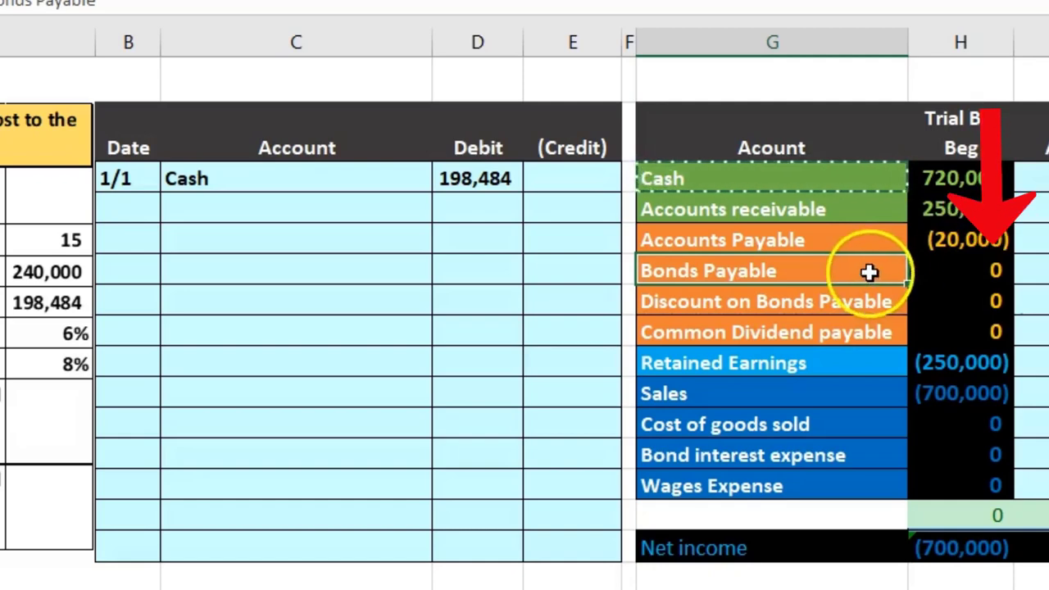
right_click(868, 271)
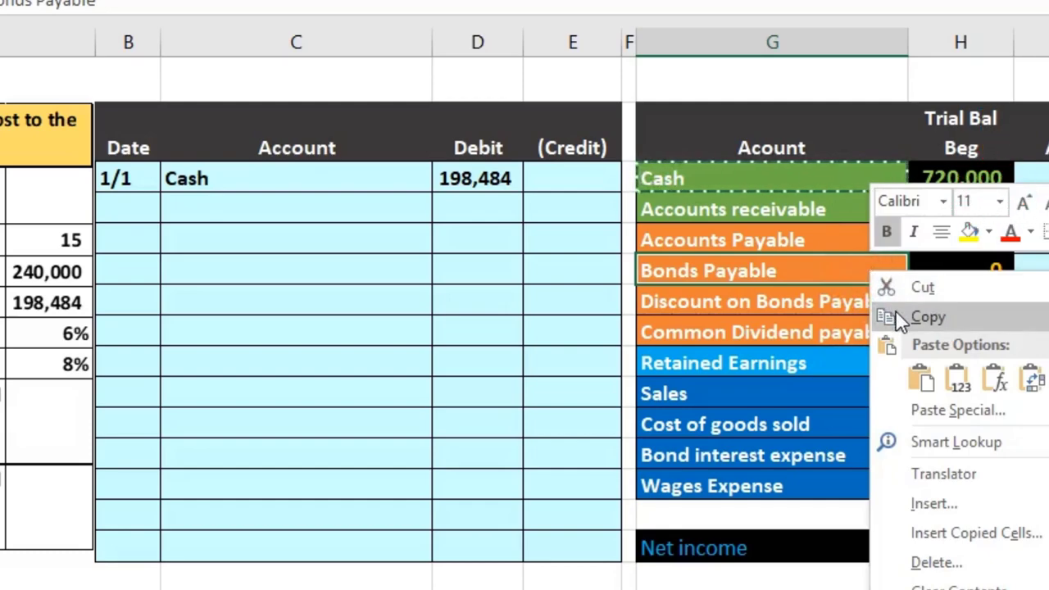
click(898, 318)
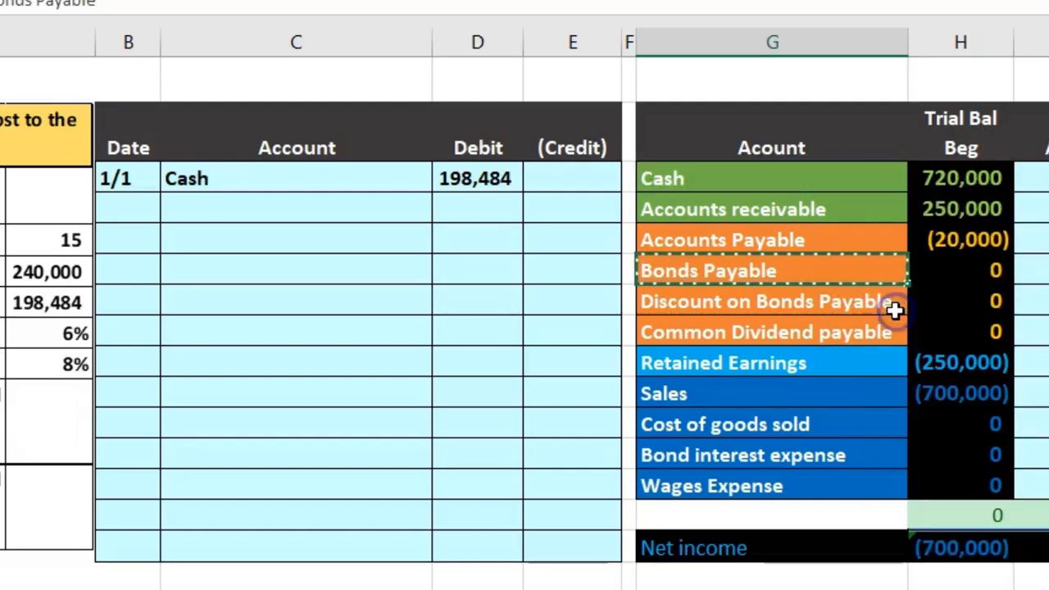
click(431, 235)
click(338, 210)
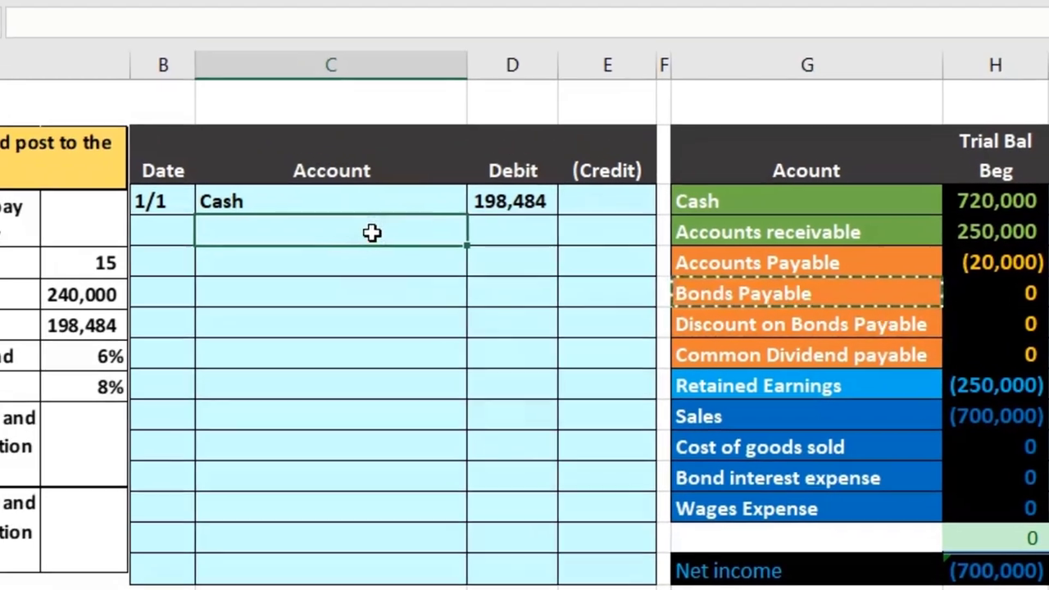
right_click(338, 210)
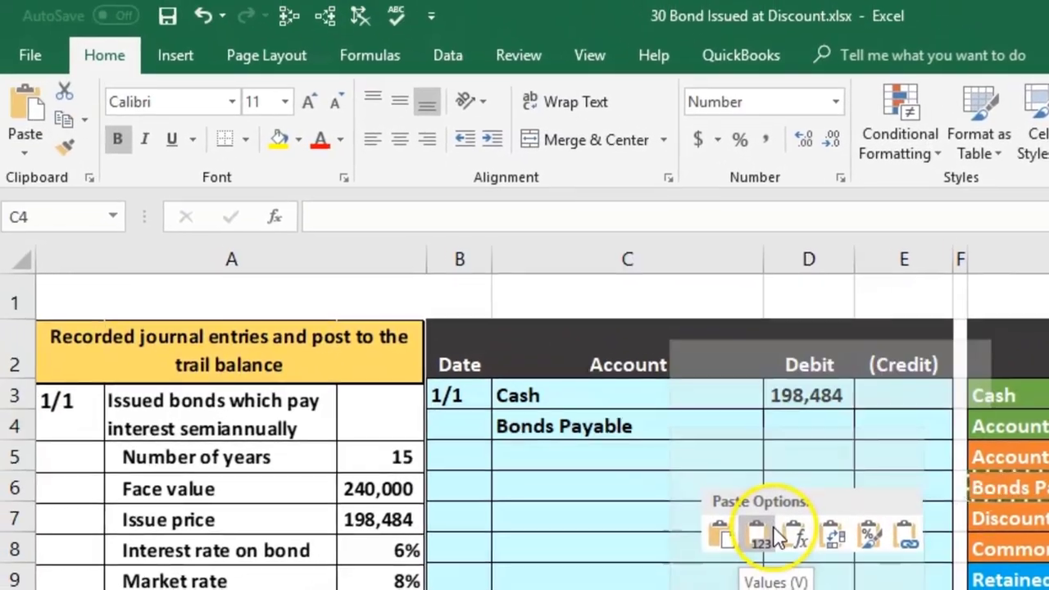
click(711, 491)
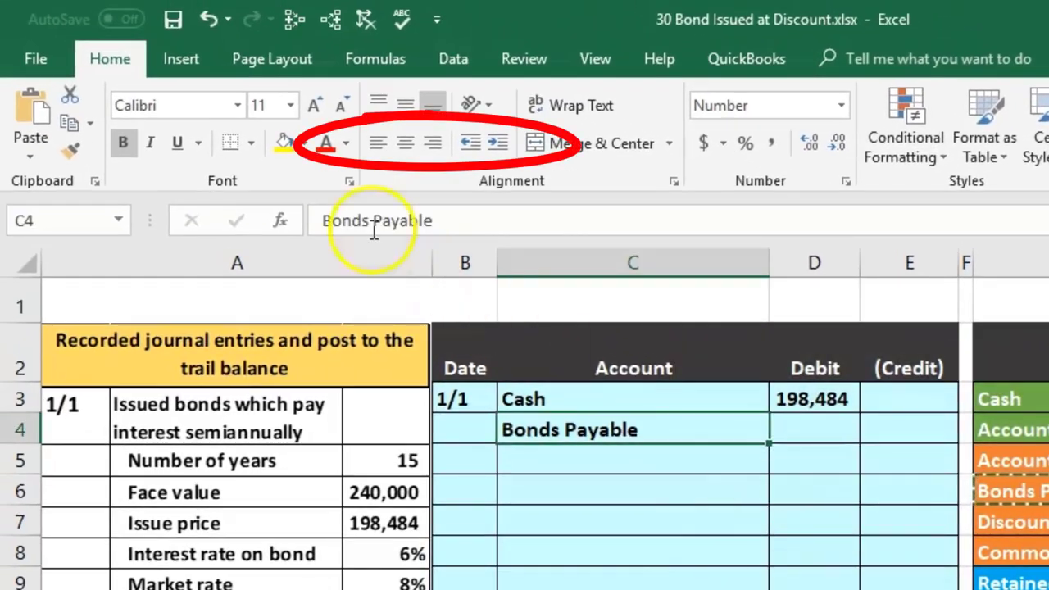
click(499, 142)
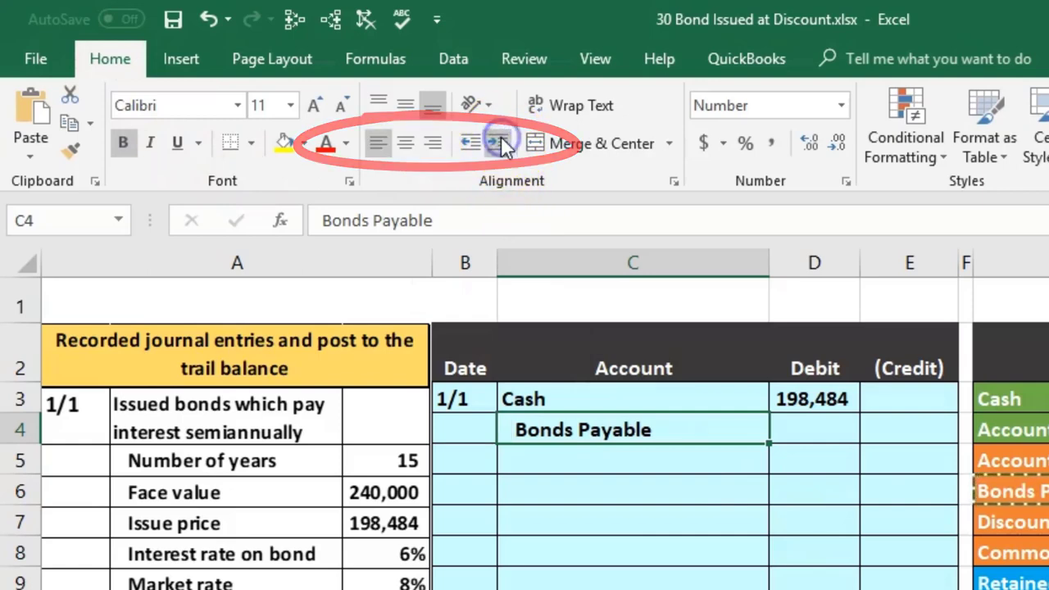
Credit Bonds Payable (240,000) by entering -240000 on its line
click(917, 434)
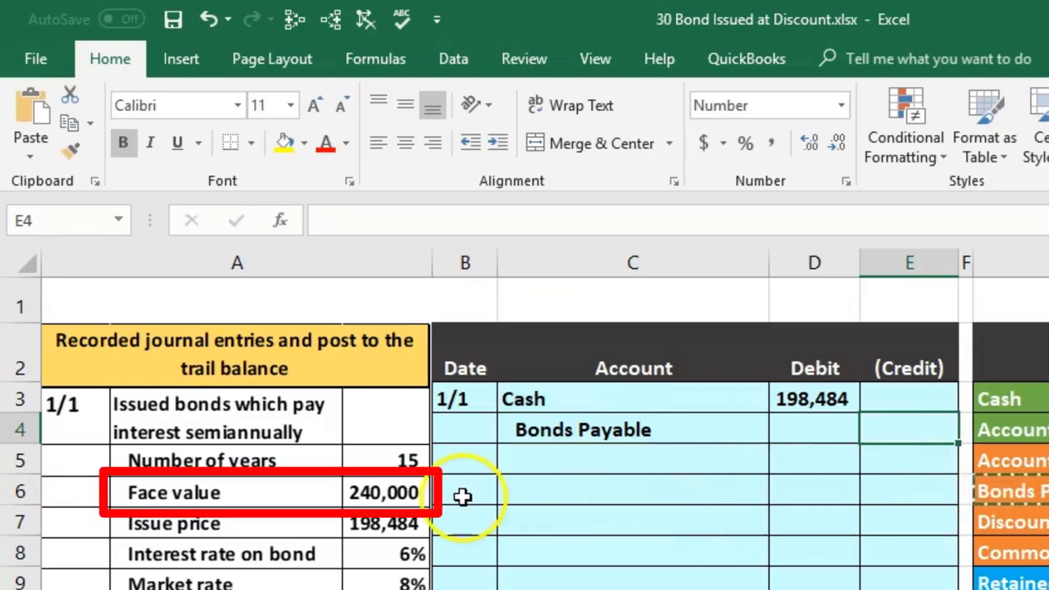
text(-)
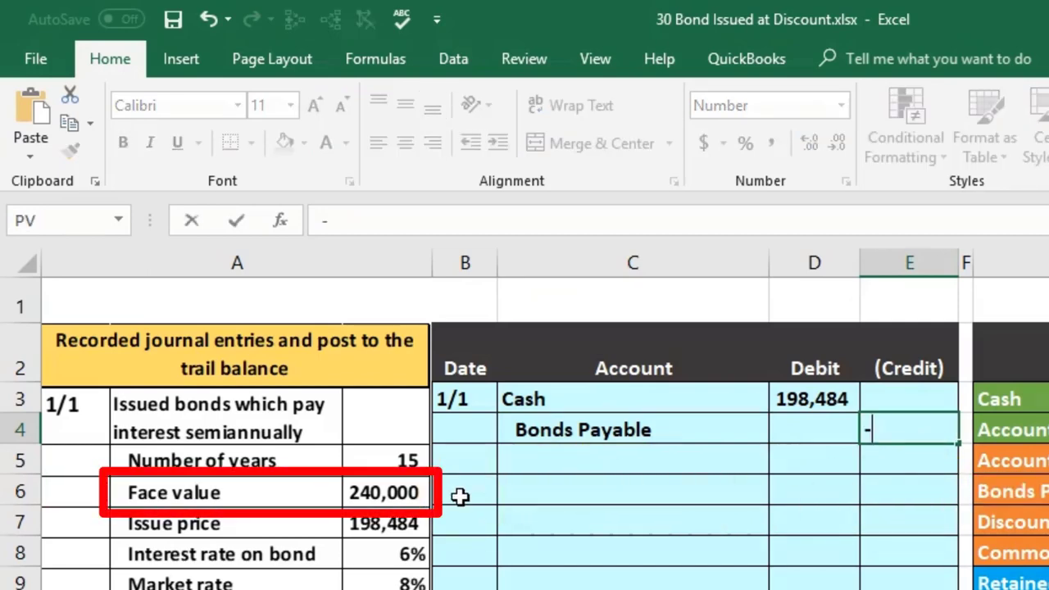
text(24000)
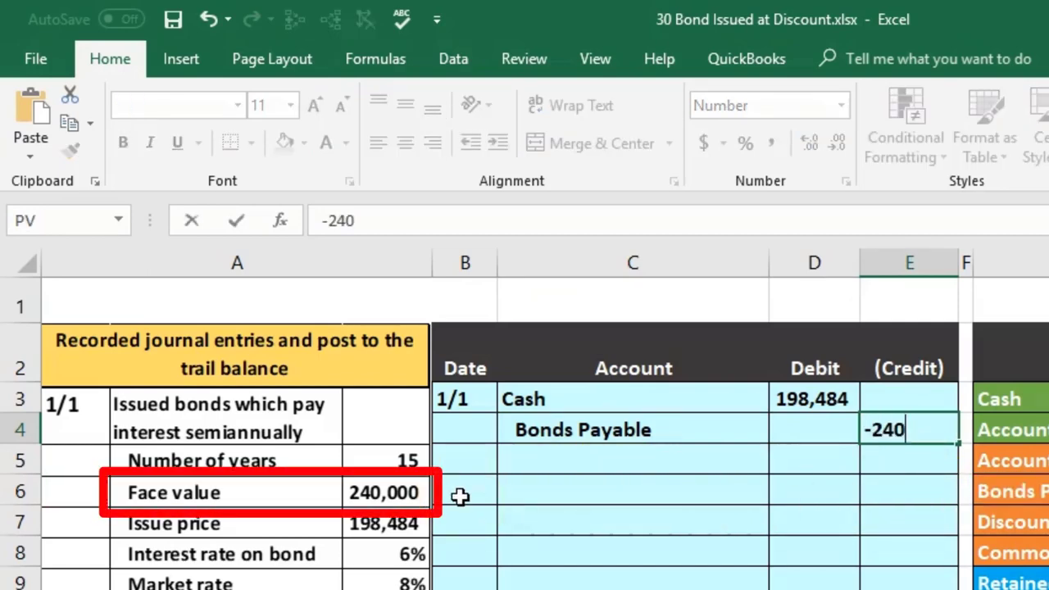
text(0)
key(Return)
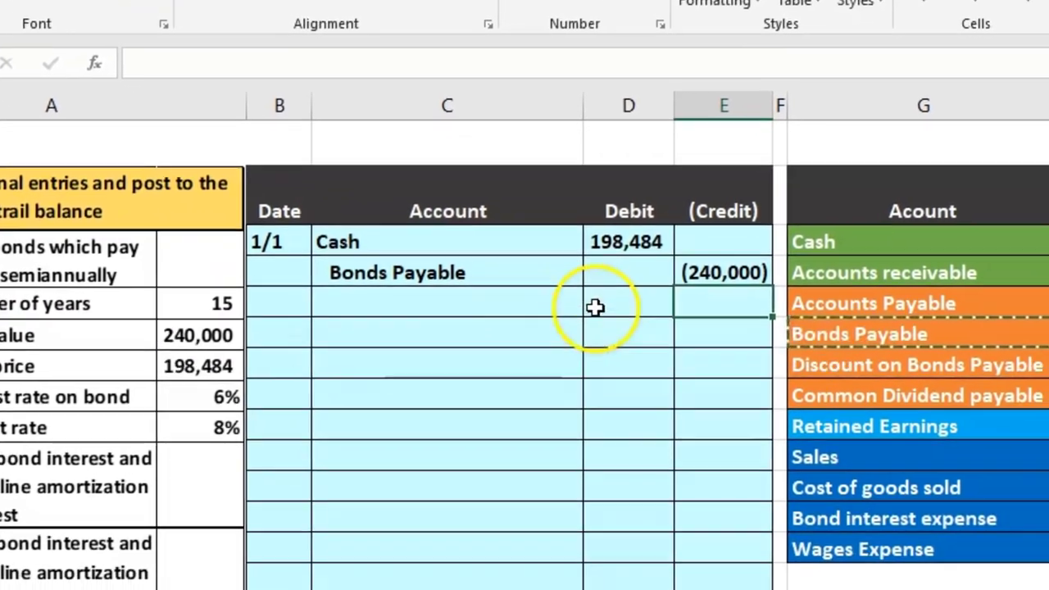
click(794, 471)
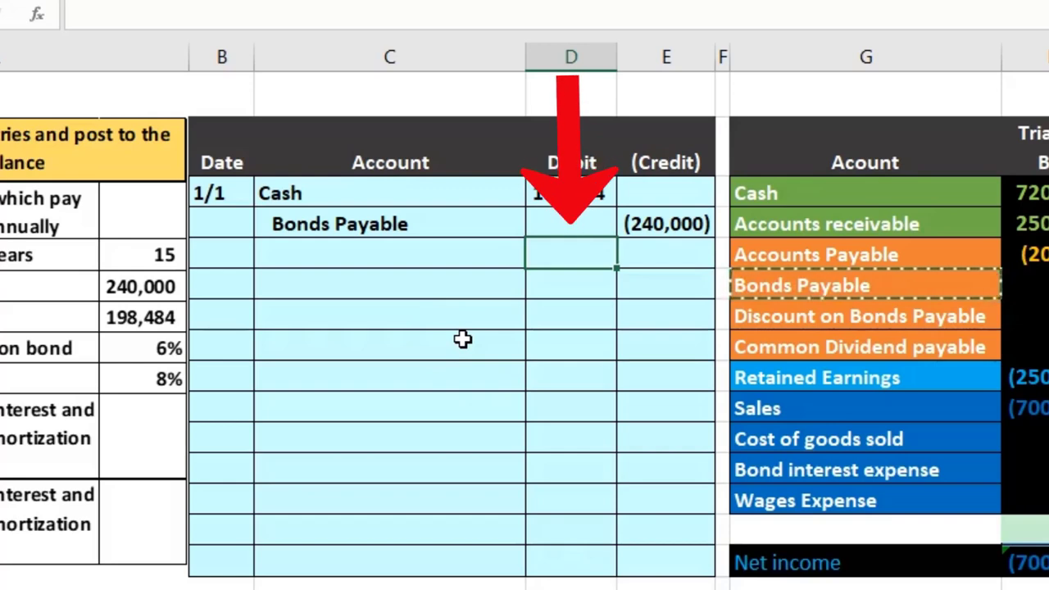
Enter =-SUM(D3:E4) on the third line for a balancing 41,516 debit
text(sum)
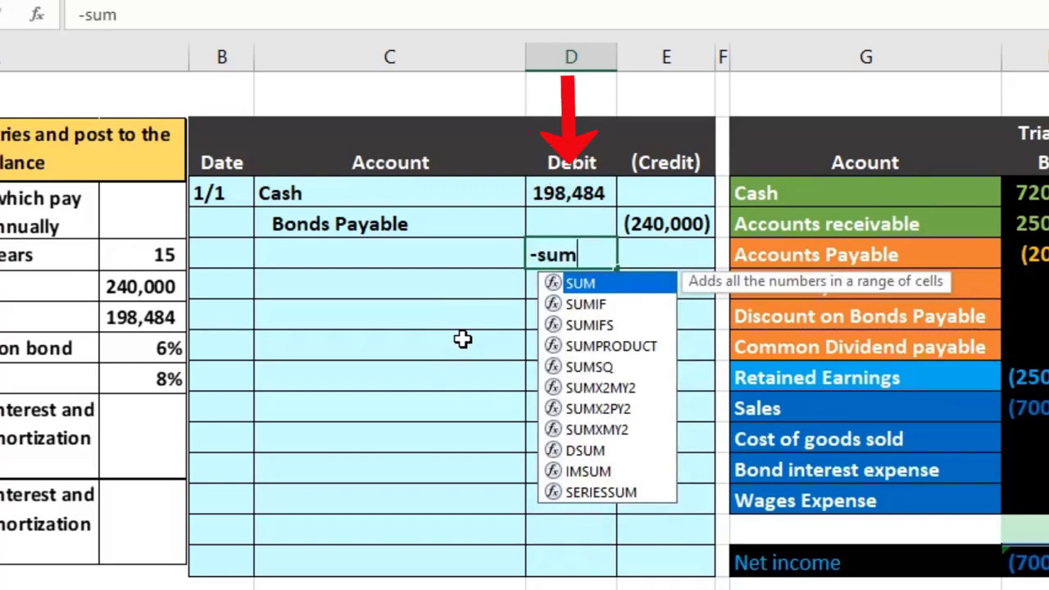
double_click(583, 284)
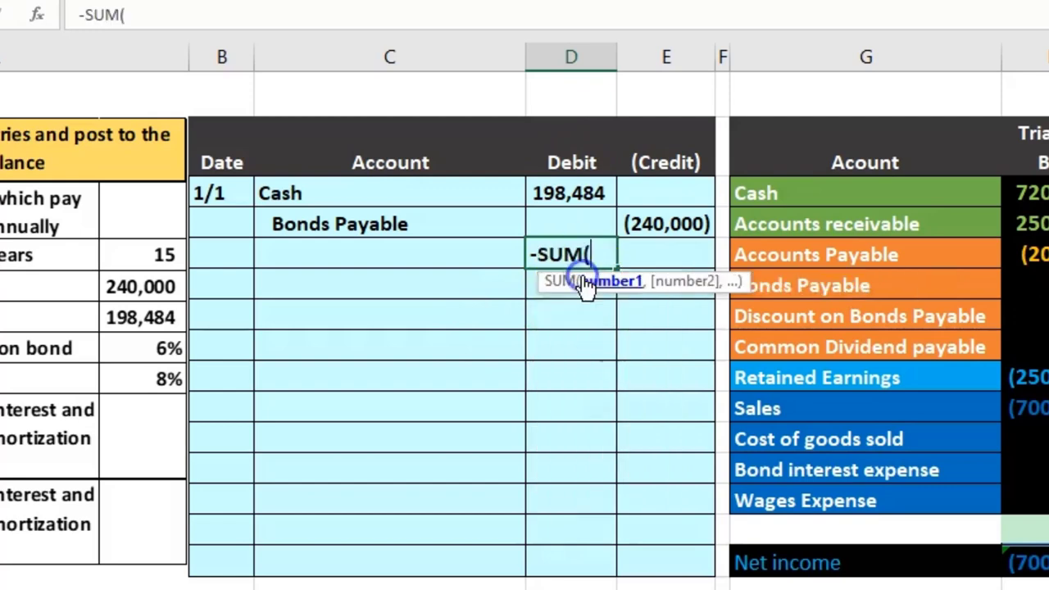
drag(601, 195, 669, 216)
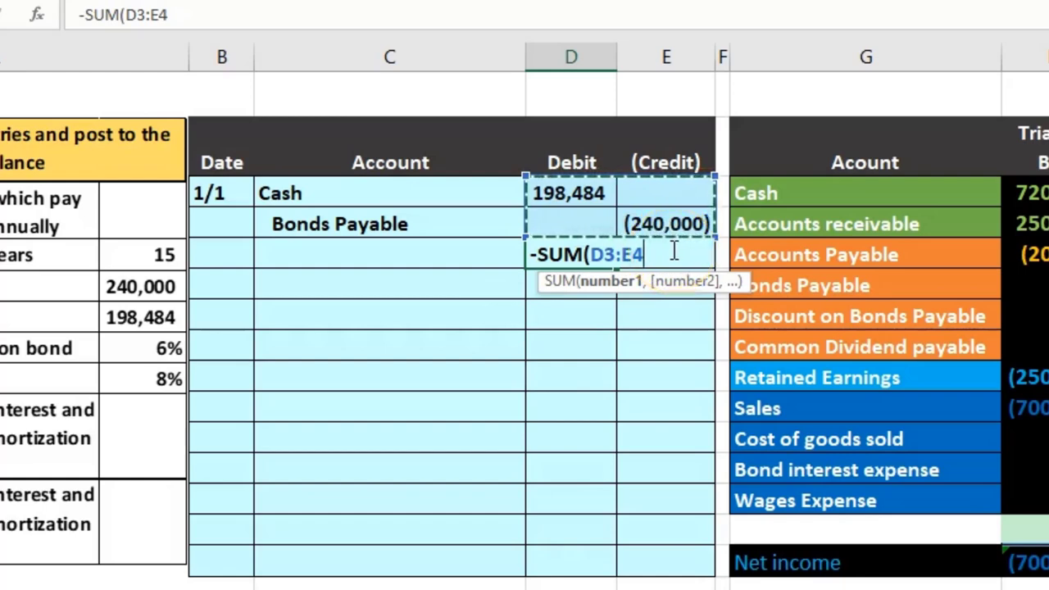
key(Return)
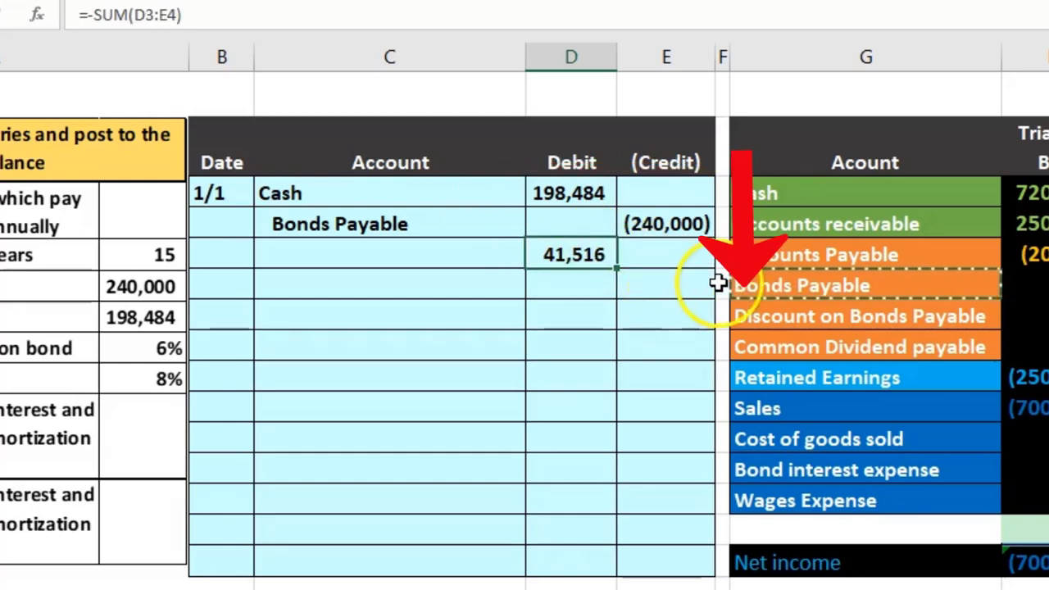
Copy Discount on Bonds Payable from the trial balance and paste it as a value on the 41,516 line
click(789, 323)
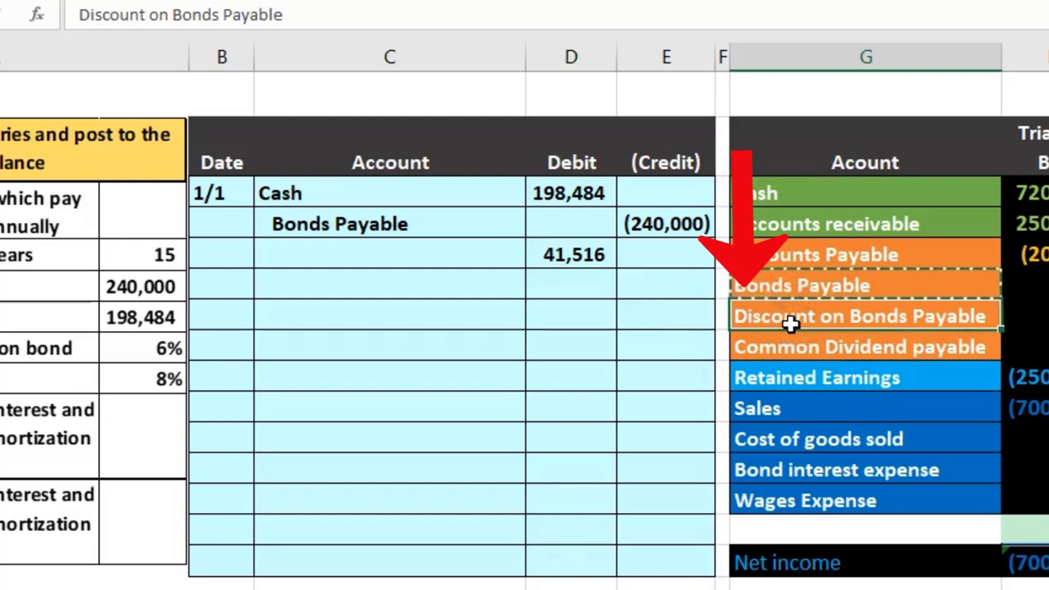
click(854, 303)
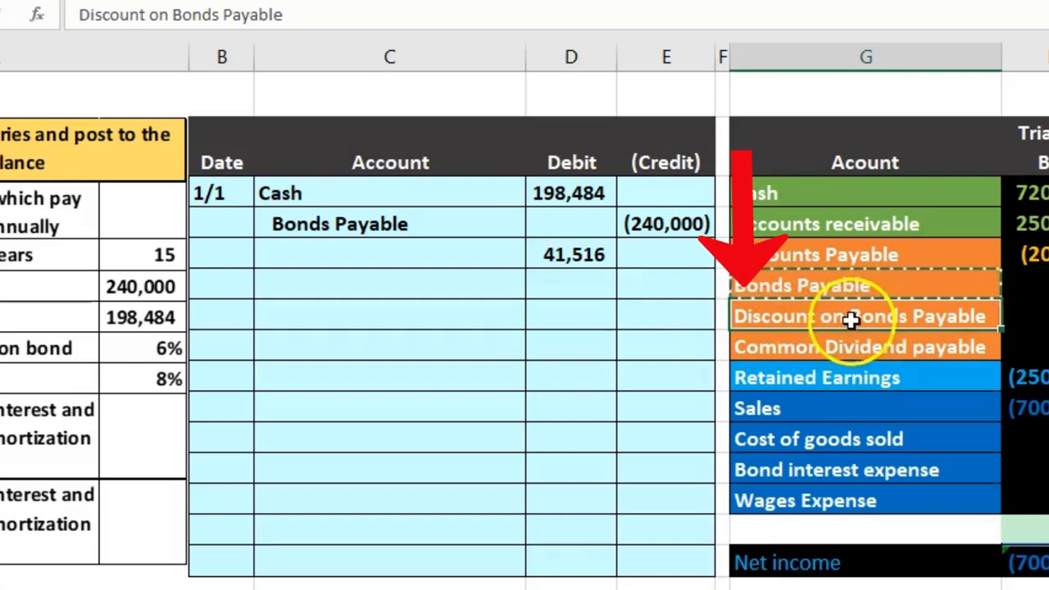
right_click(853, 320)
click(871, 338)
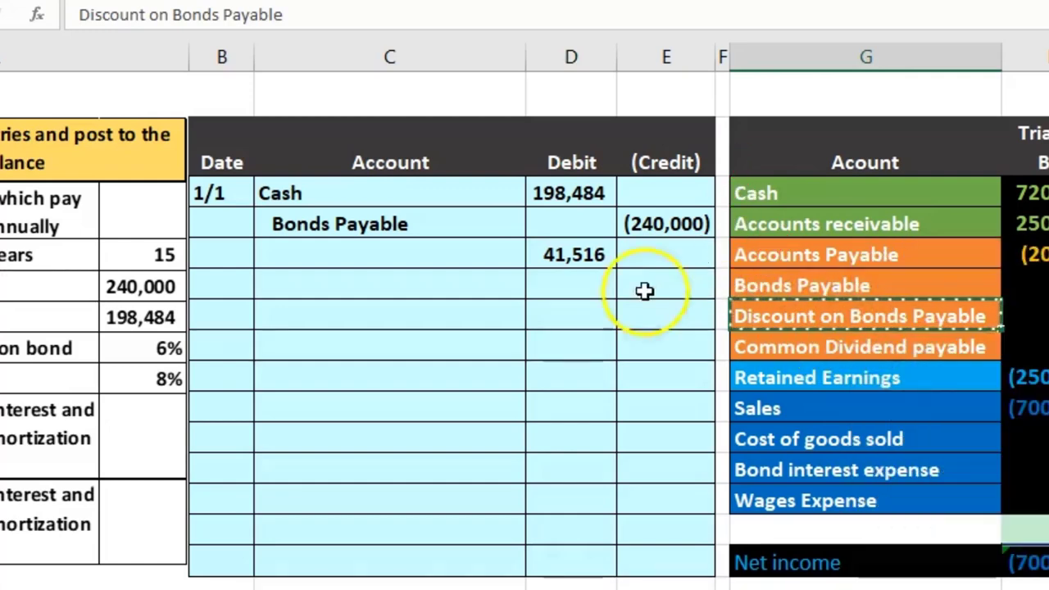
click(452, 243)
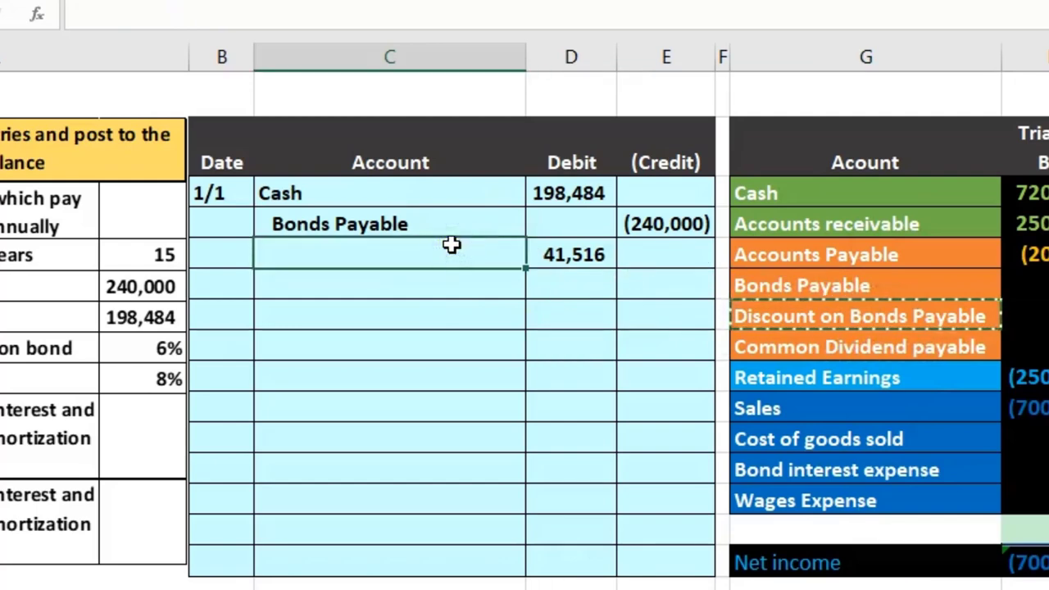
right_click(453, 244)
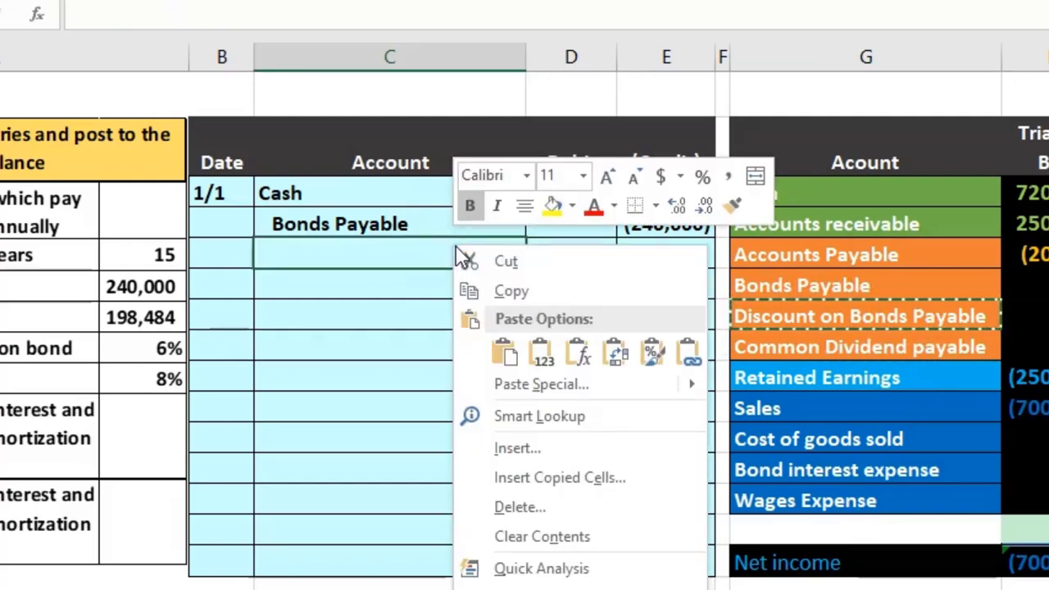
click(534, 351)
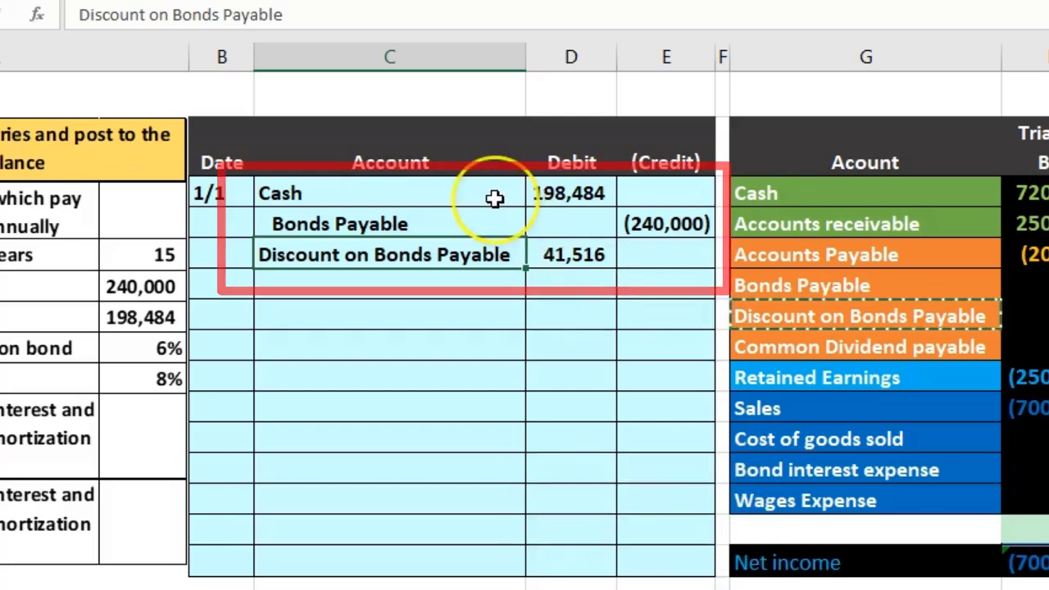
drag(494, 198, 643, 236)
click(545, 255)
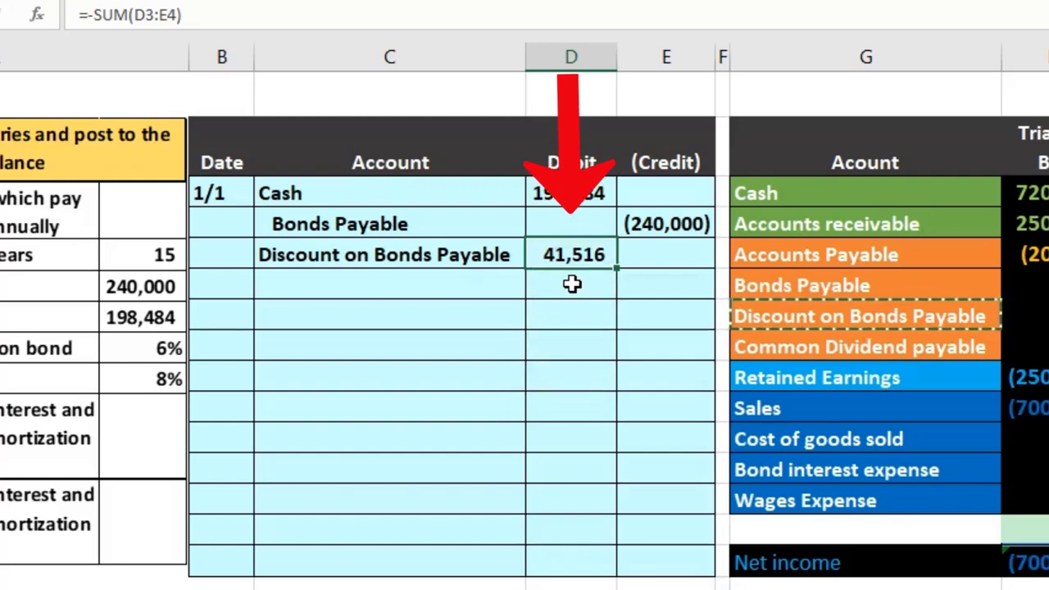
click(569, 197)
click(663, 228)
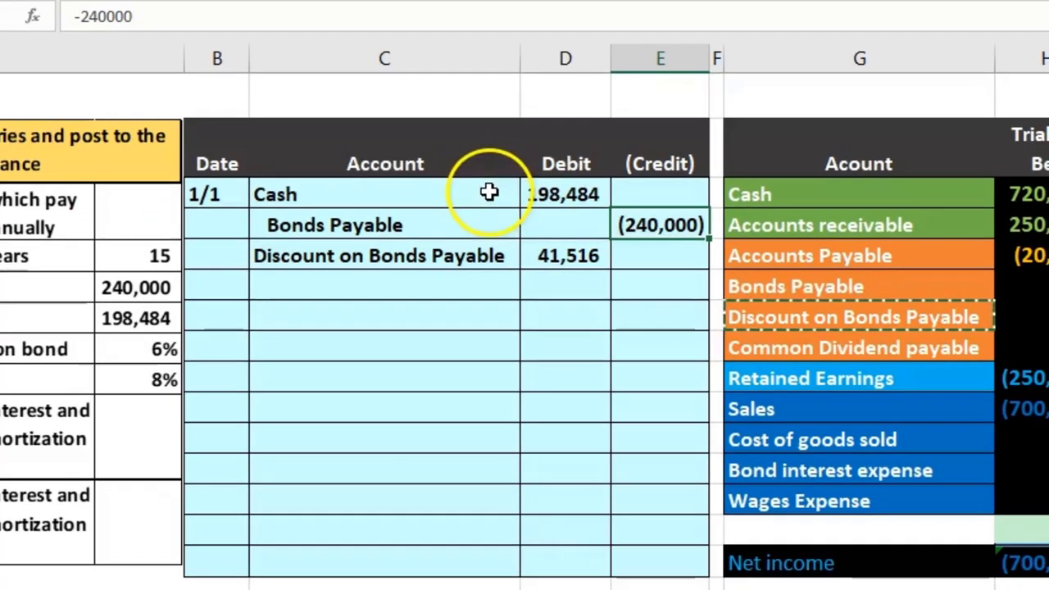
drag(483, 192, 529, 193)
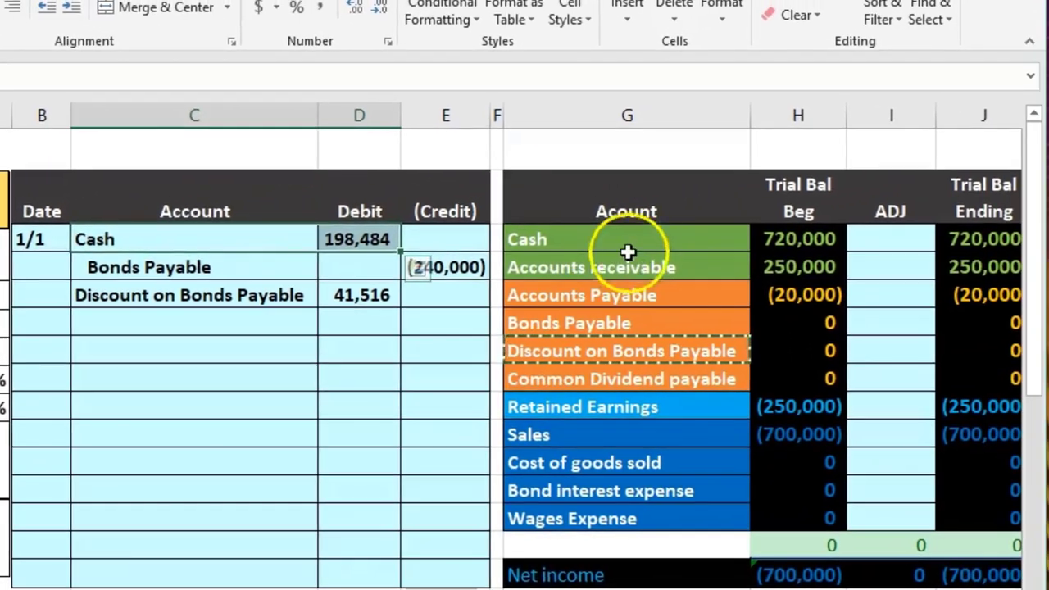
drag(628, 252, 755, 248)
click(882, 229)
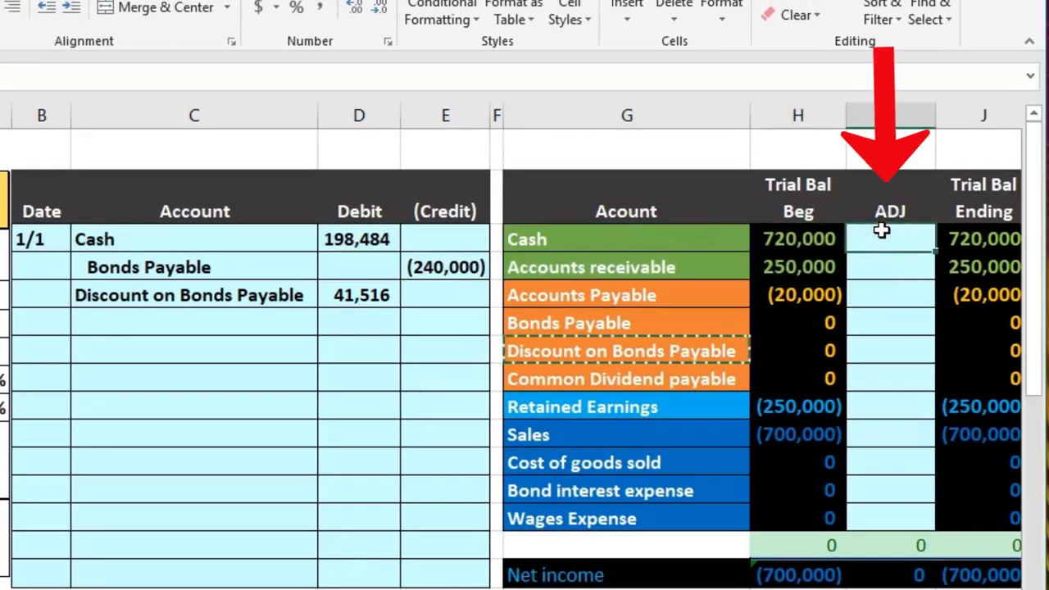
Link Cash's ADJ cell to the 198,484 journal debit
text(=)
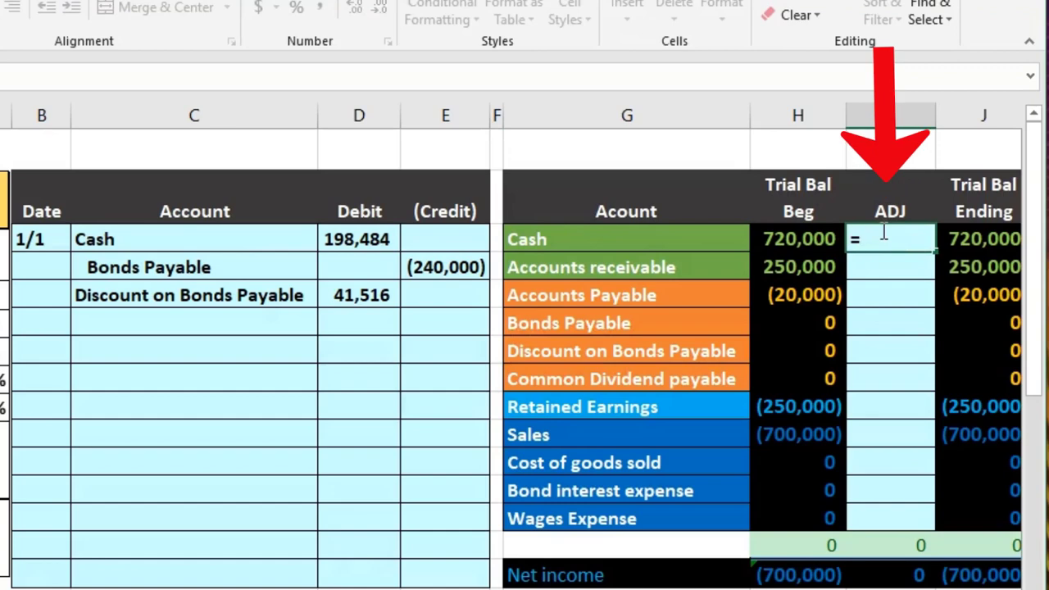
click(361, 239)
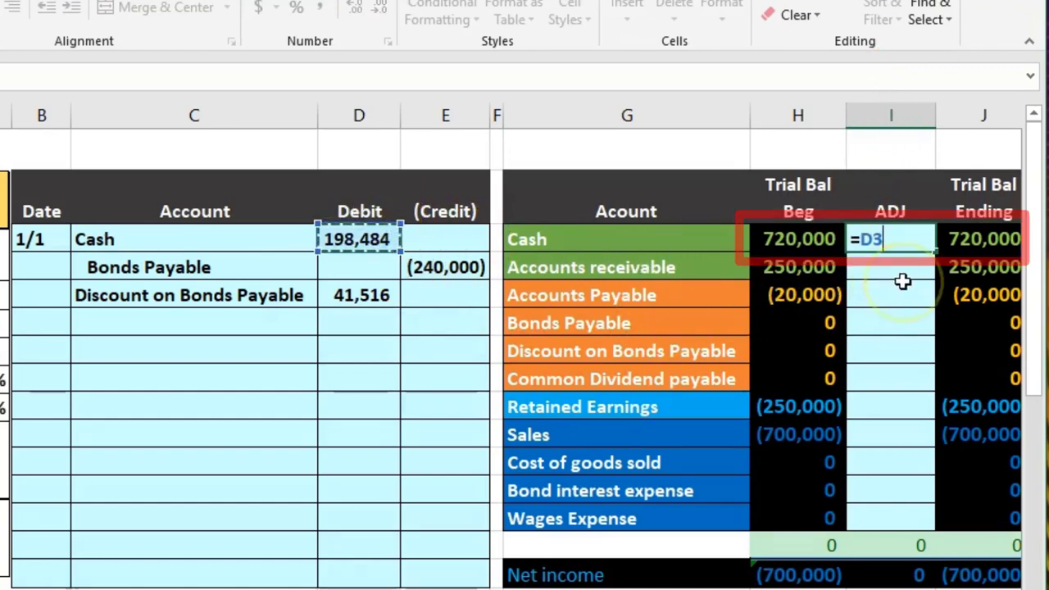
key(Return)
click(954, 248)
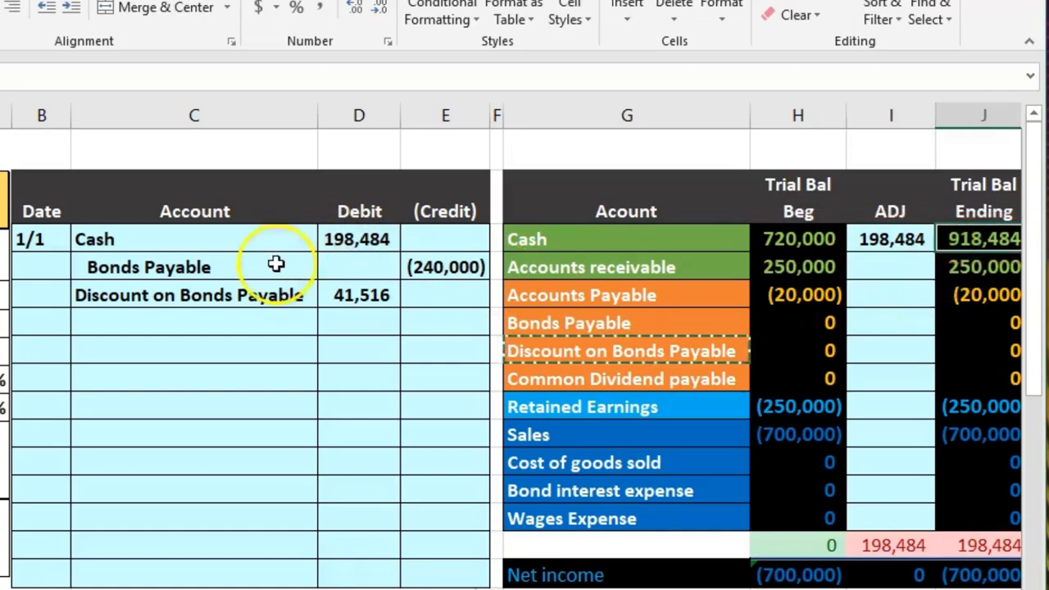
Link Bonds Payable's ADJ cell to the (240,000) journal credit
drag(275, 263, 455, 261)
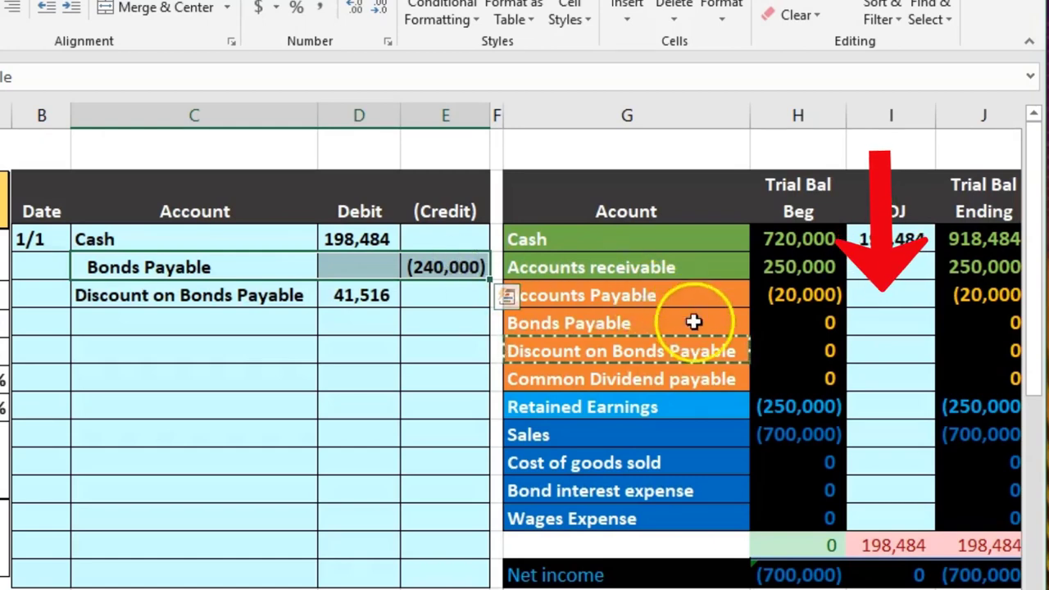
drag(693, 322, 796, 315)
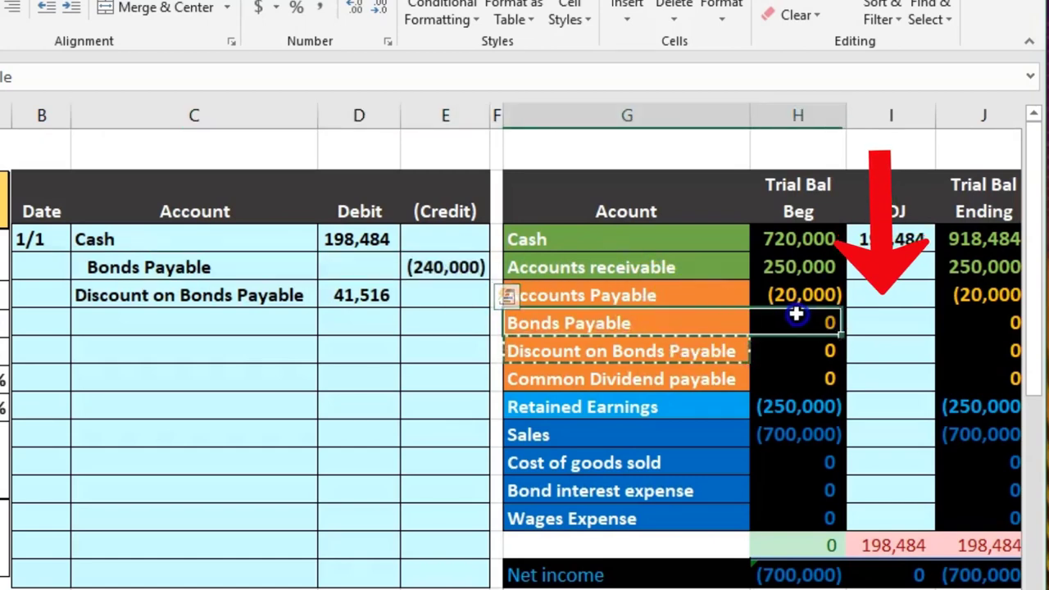
click(920, 326)
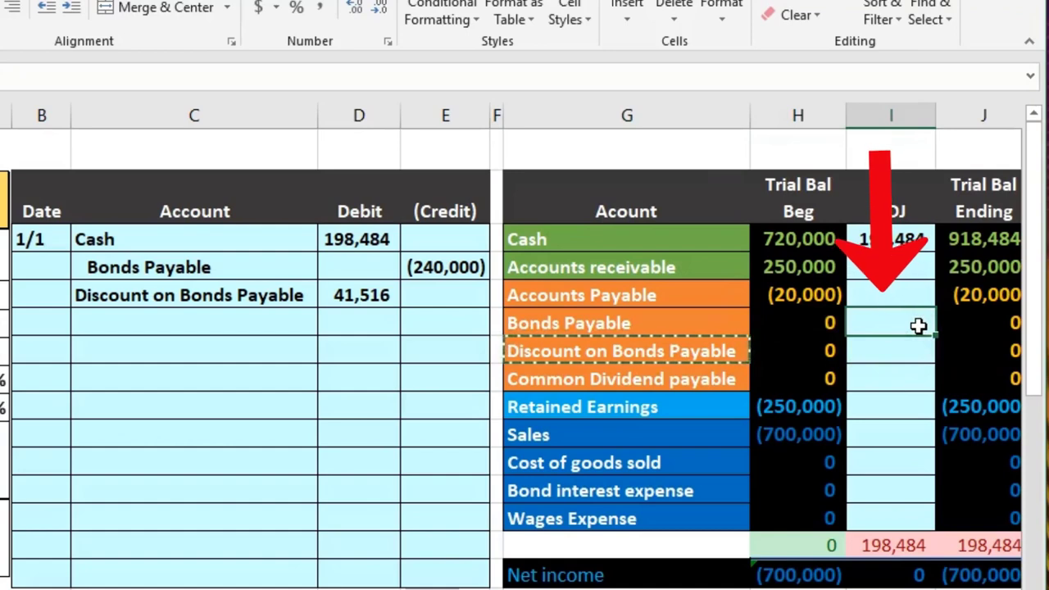
text(=)
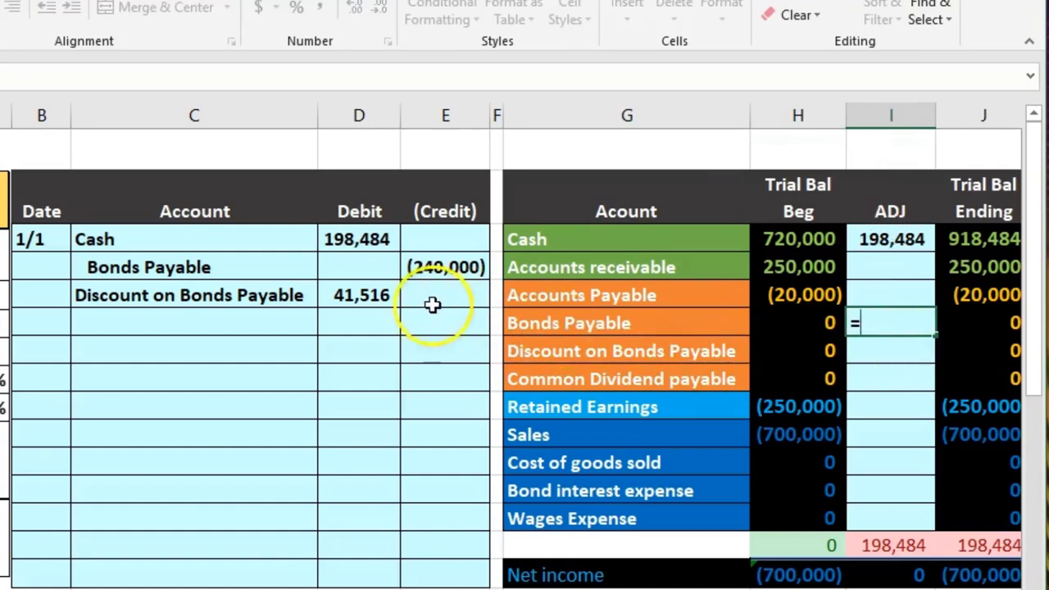
click(368, 295)
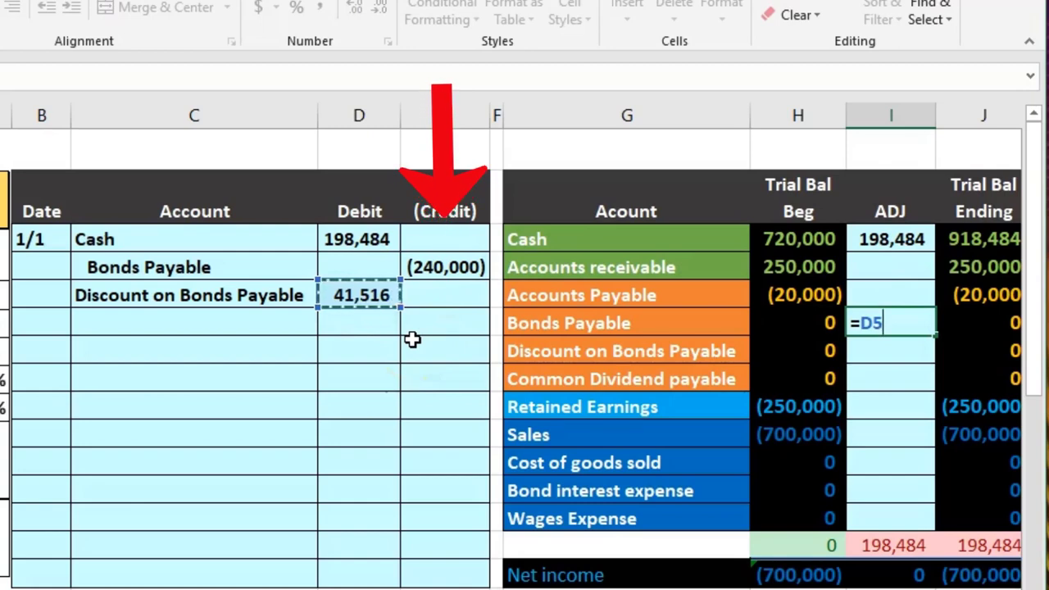
click(424, 267)
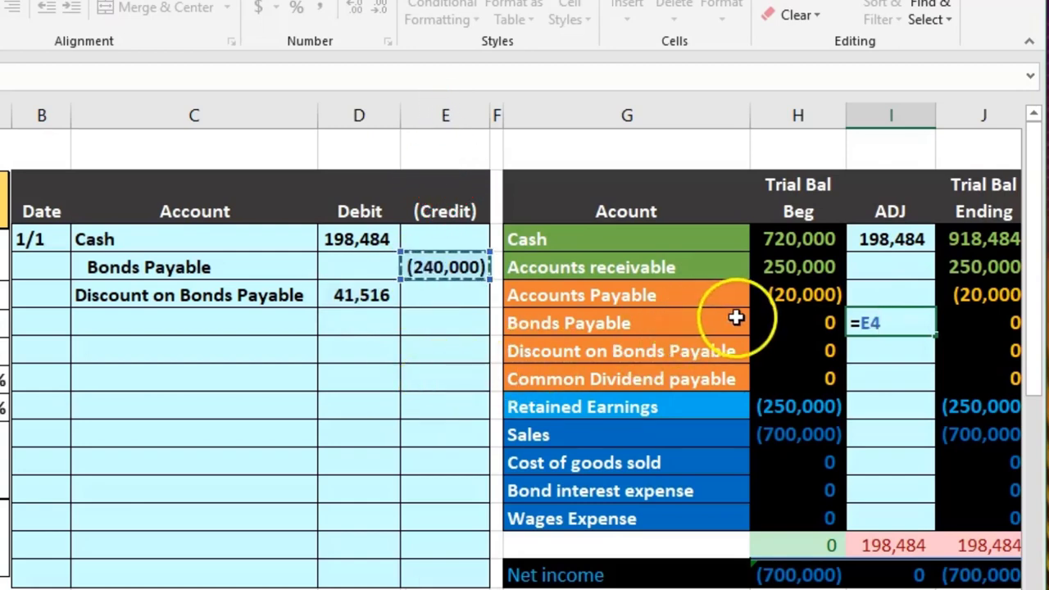
key(Return)
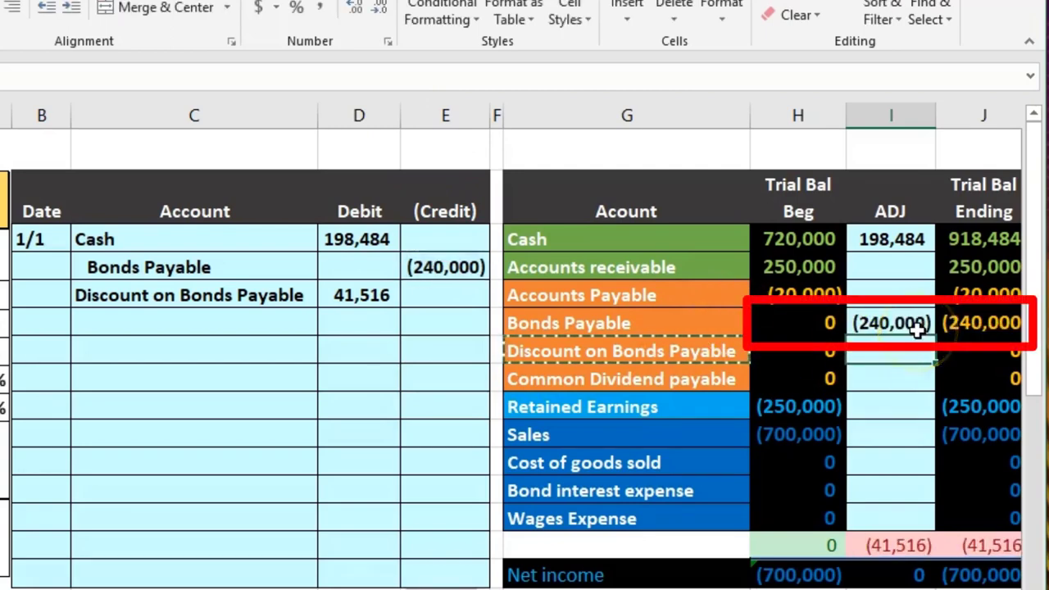
Link Discount on Bonds Payable's ADJ cell to the 41,516 journal debit
drag(282, 296, 323, 293)
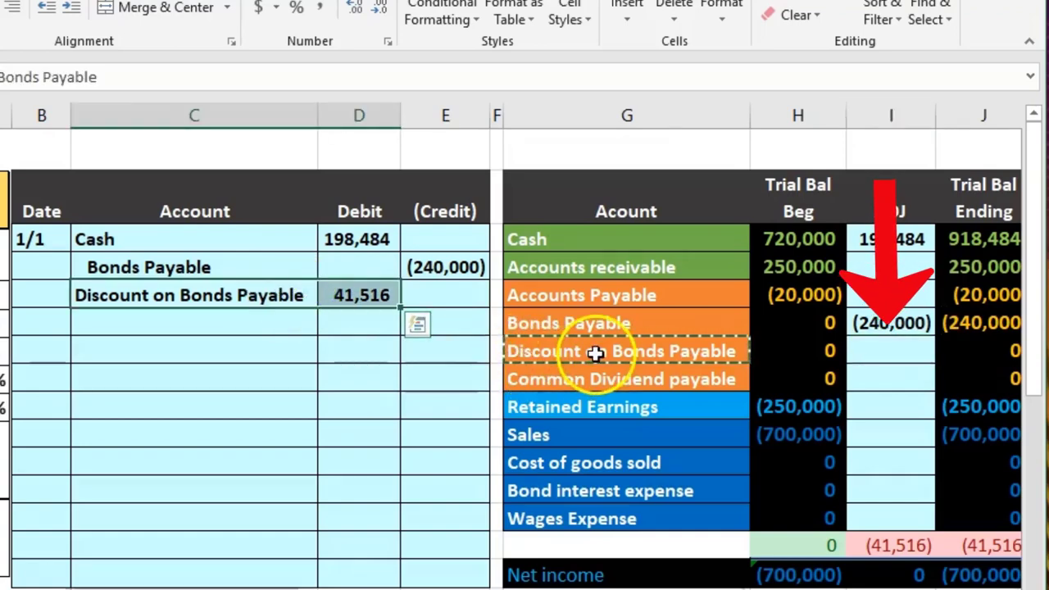
click(702, 349)
click(760, 346)
key(ctrl+v)
click(897, 346)
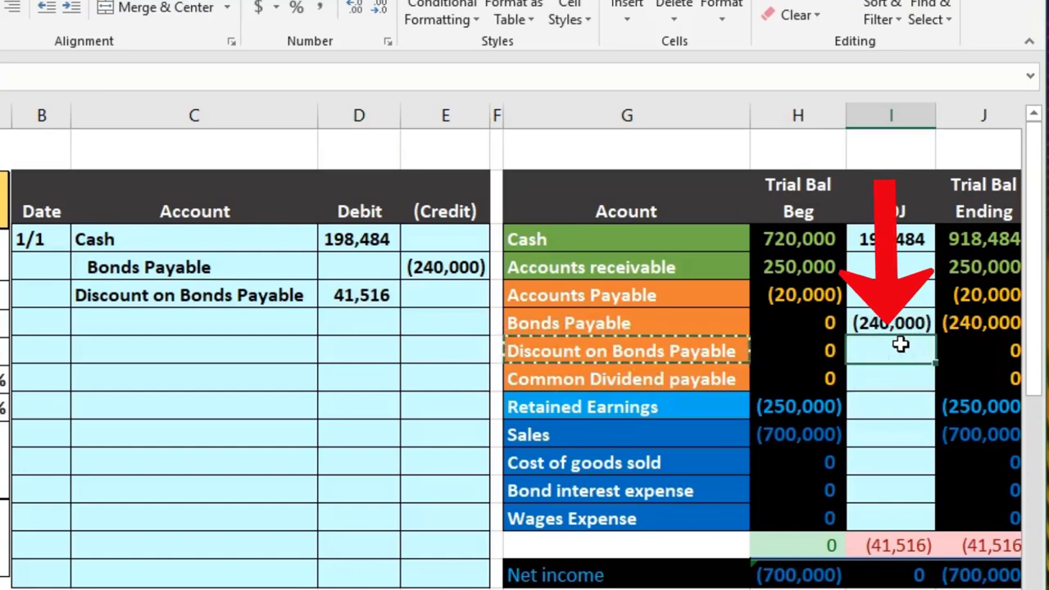
text(=)
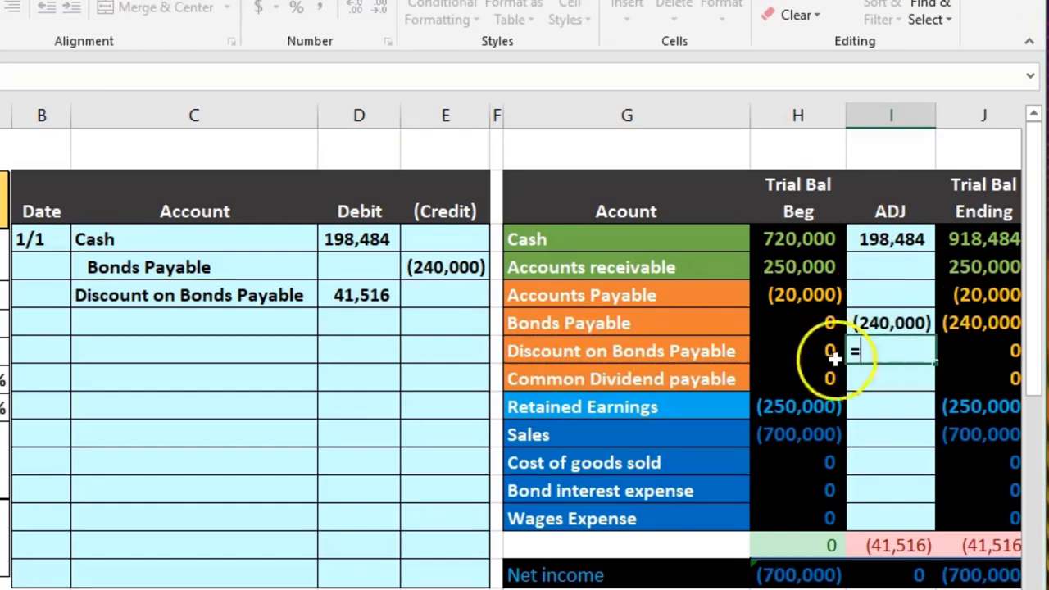
click(360, 297)
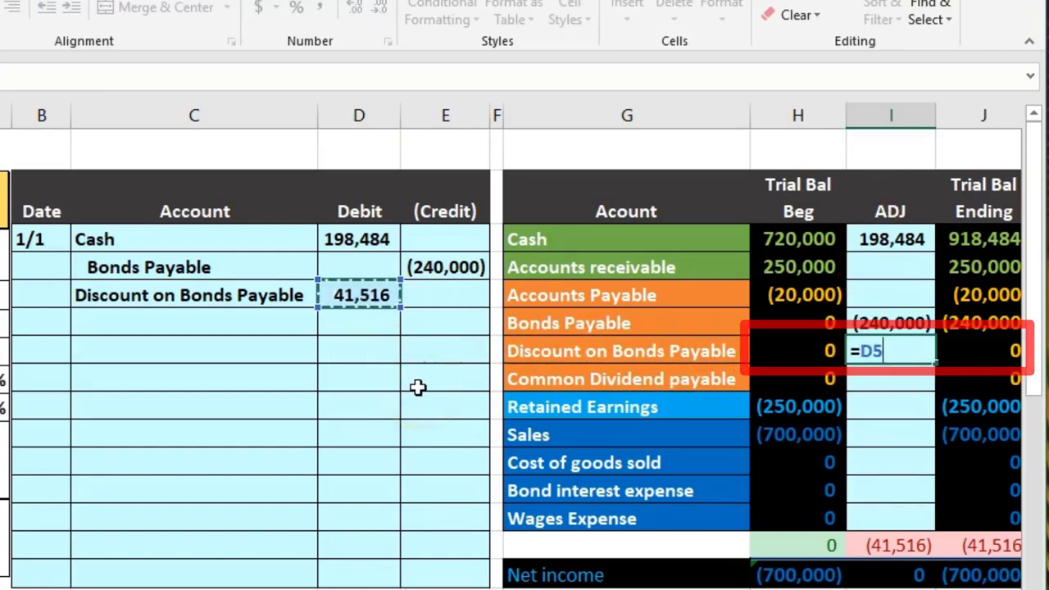
key(Return)
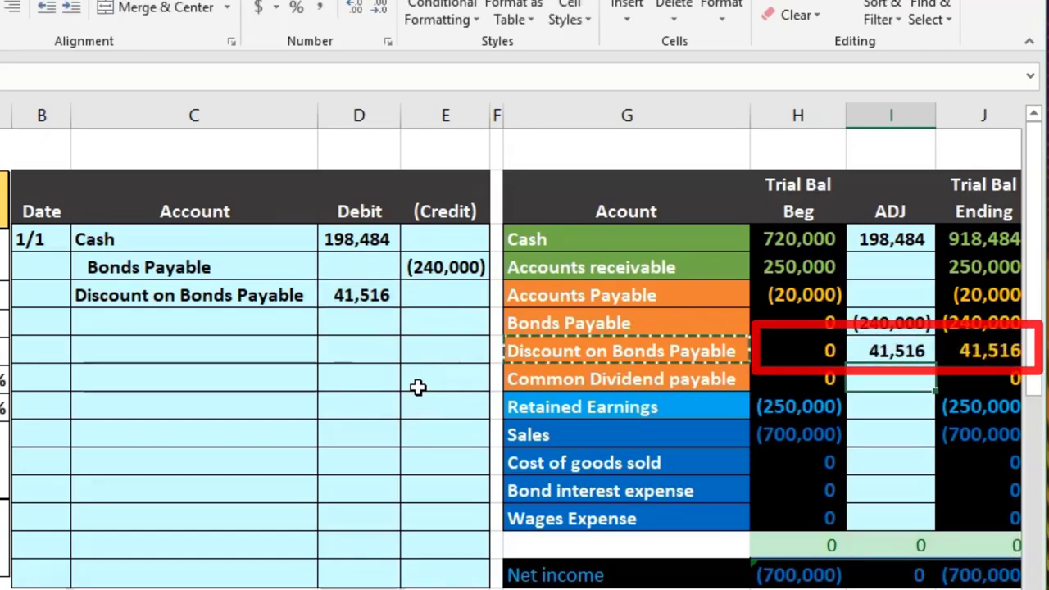
key(Right)
scroll(418, 387, right, 3)
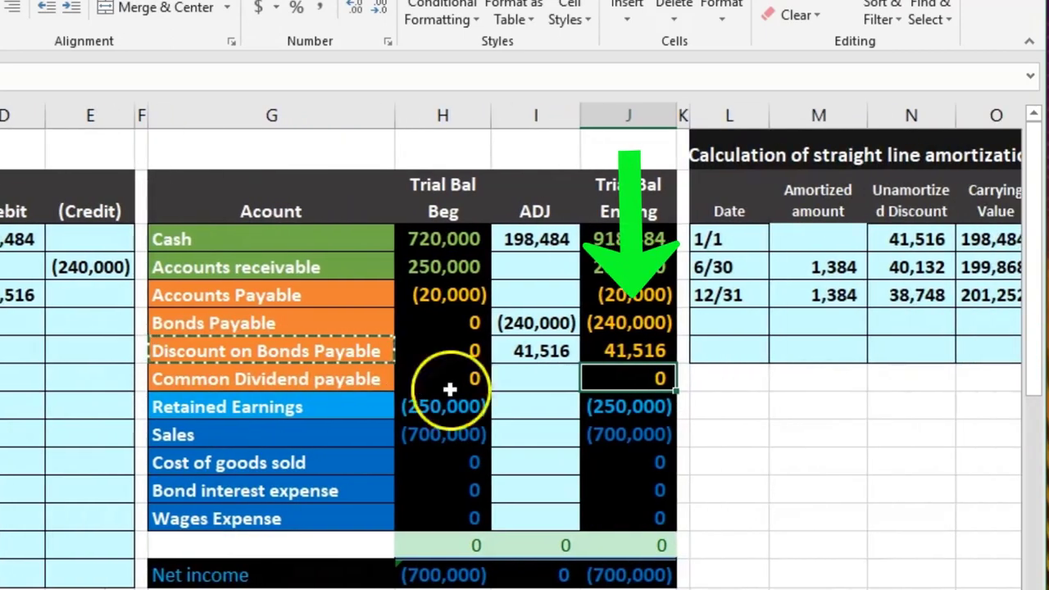
click(628, 328)
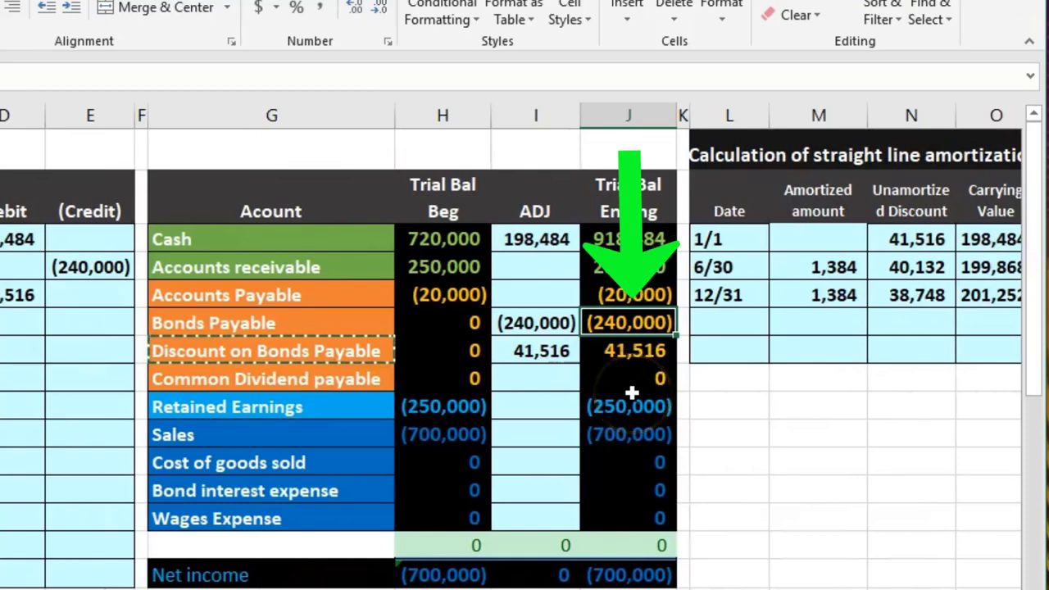
click(626, 352)
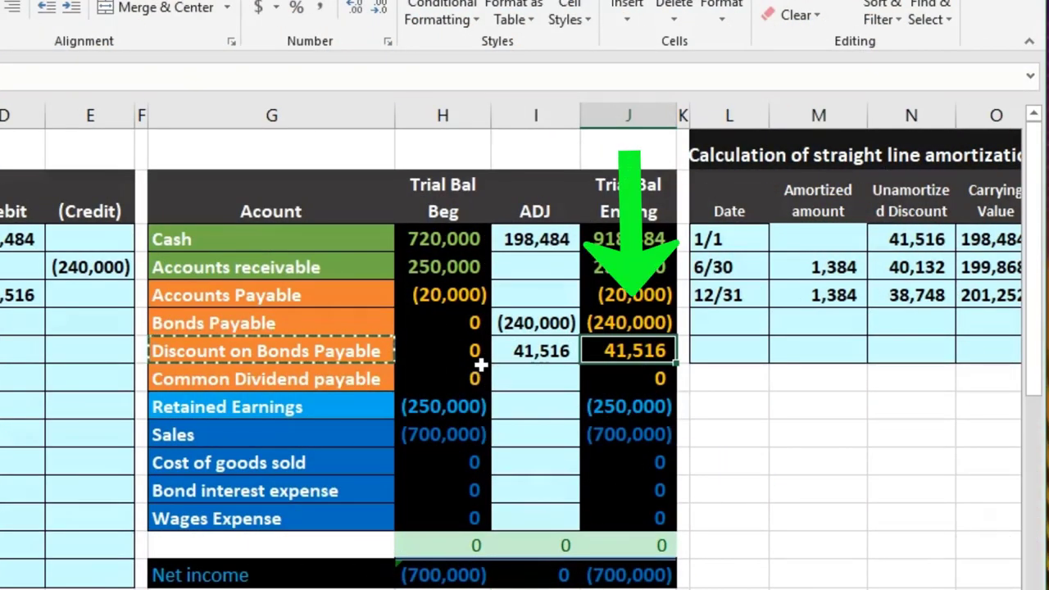
click(668, 323)
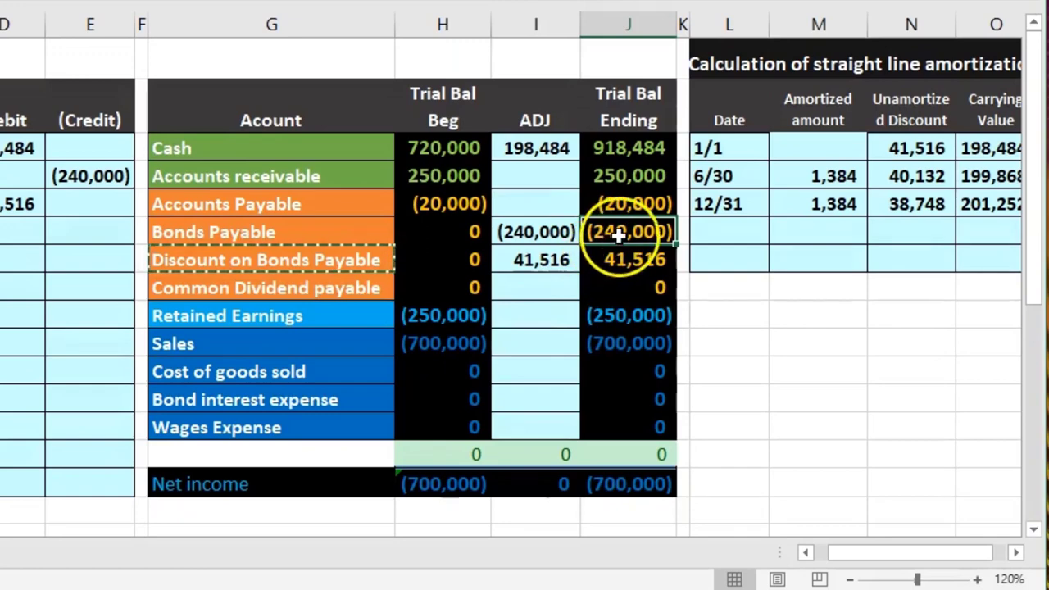
drag(618, 235, 623, 261)
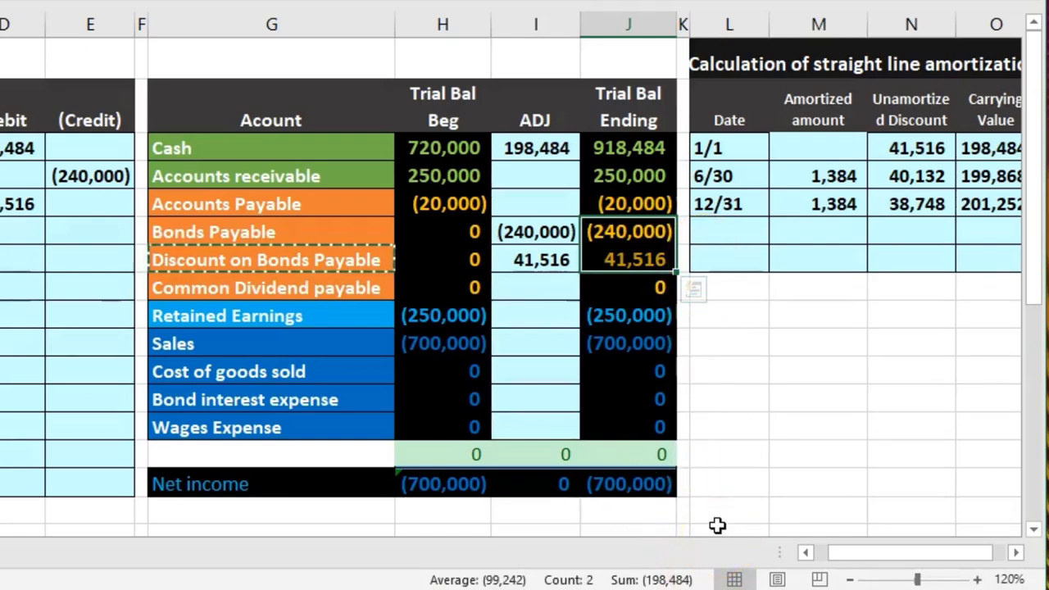
click(635, 237)
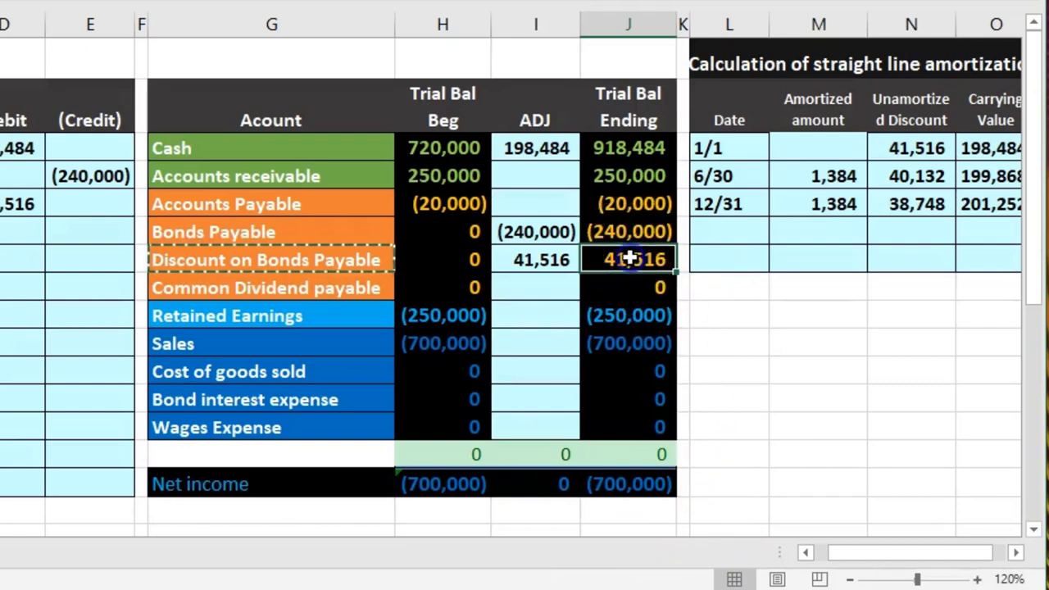
drag(635, 244, 628, 262)
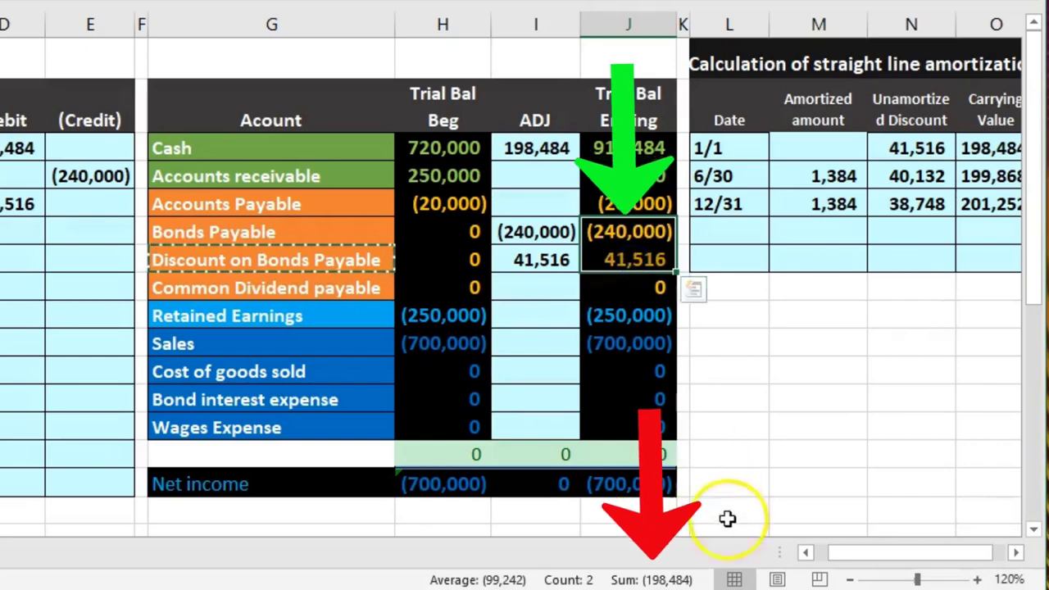
click(610, 263)
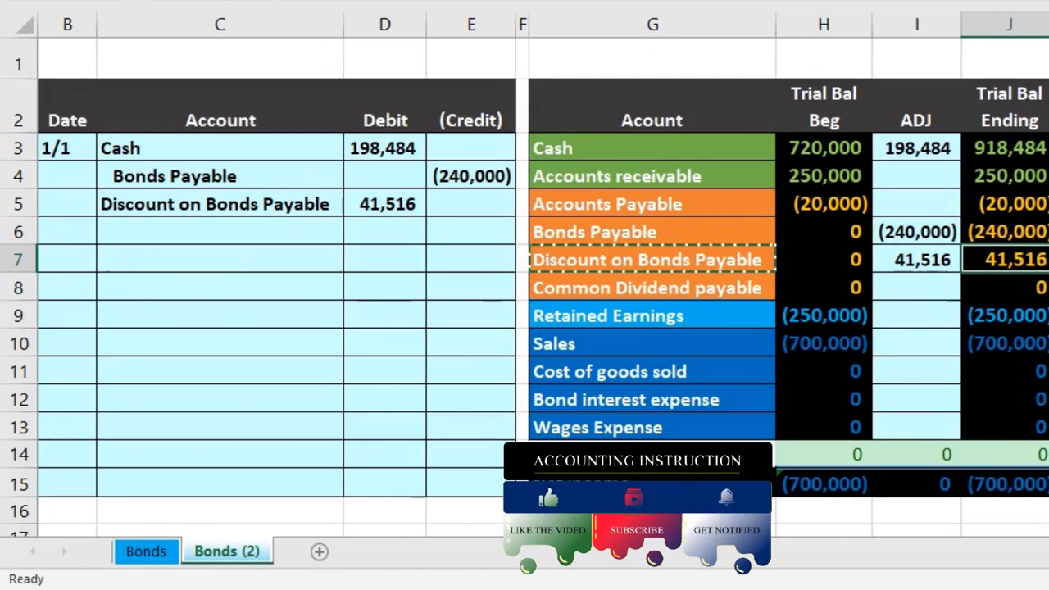
scroll(541, 287, left, 3)
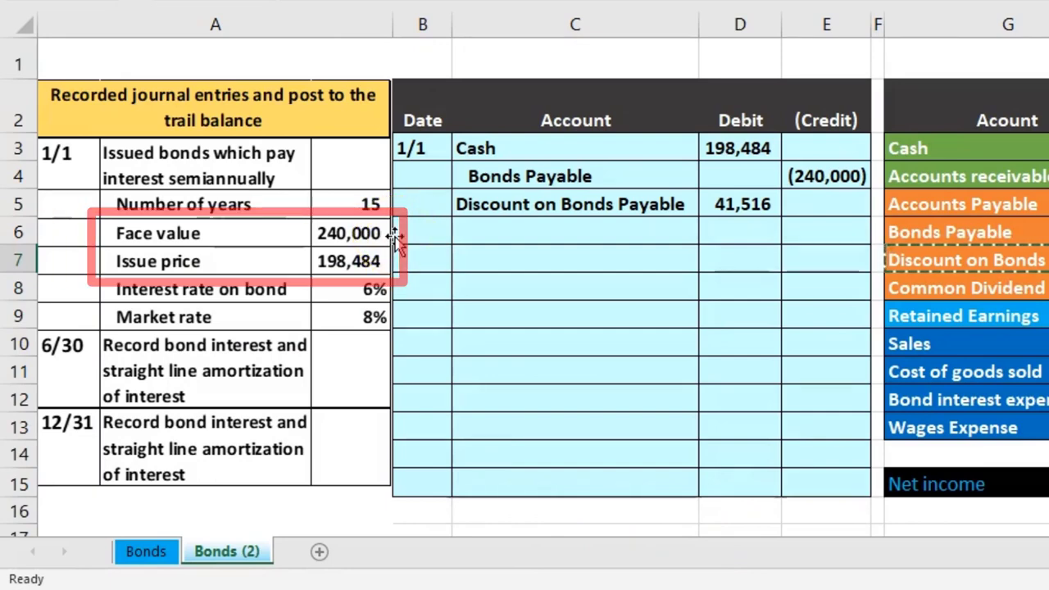
click(797, 177)
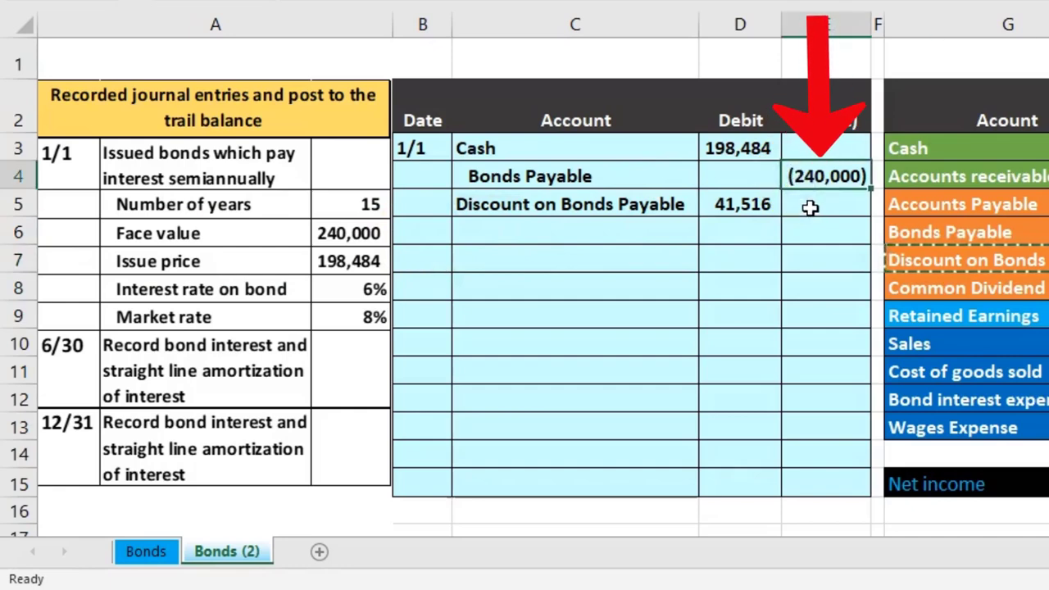
click(740, 150)
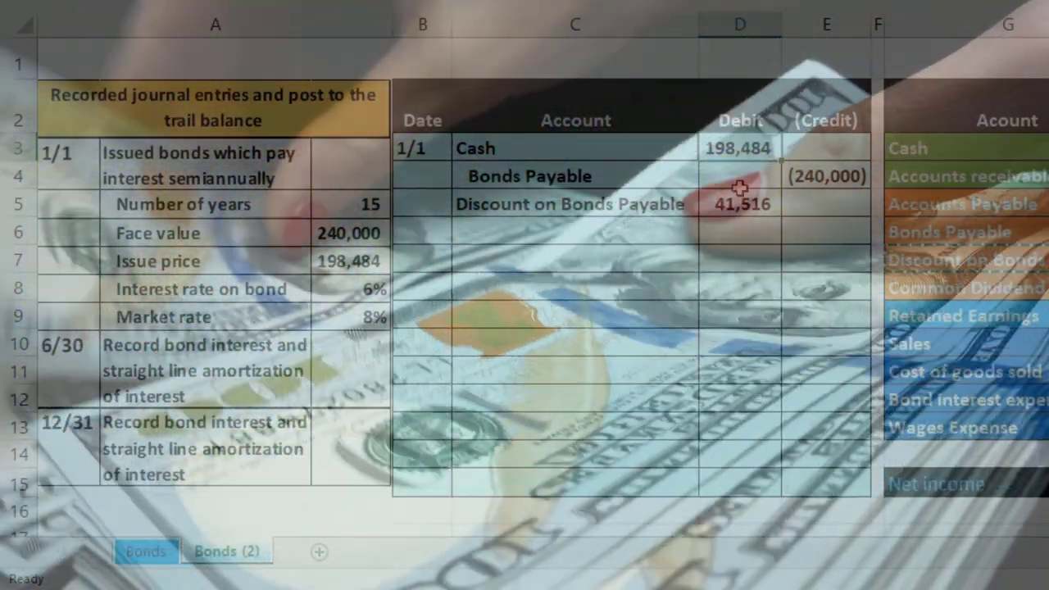
click(737, 146)
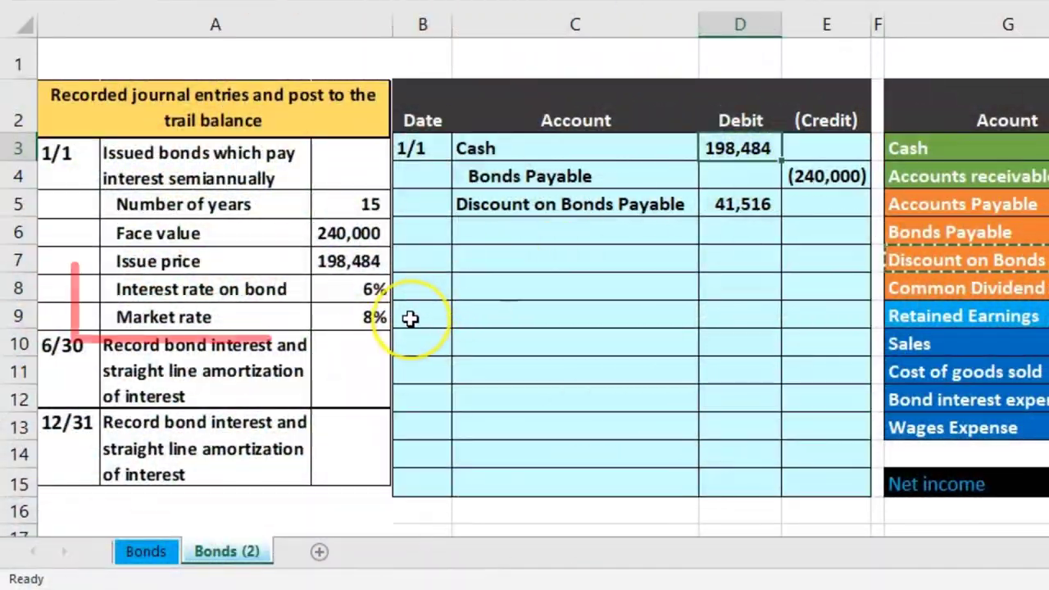